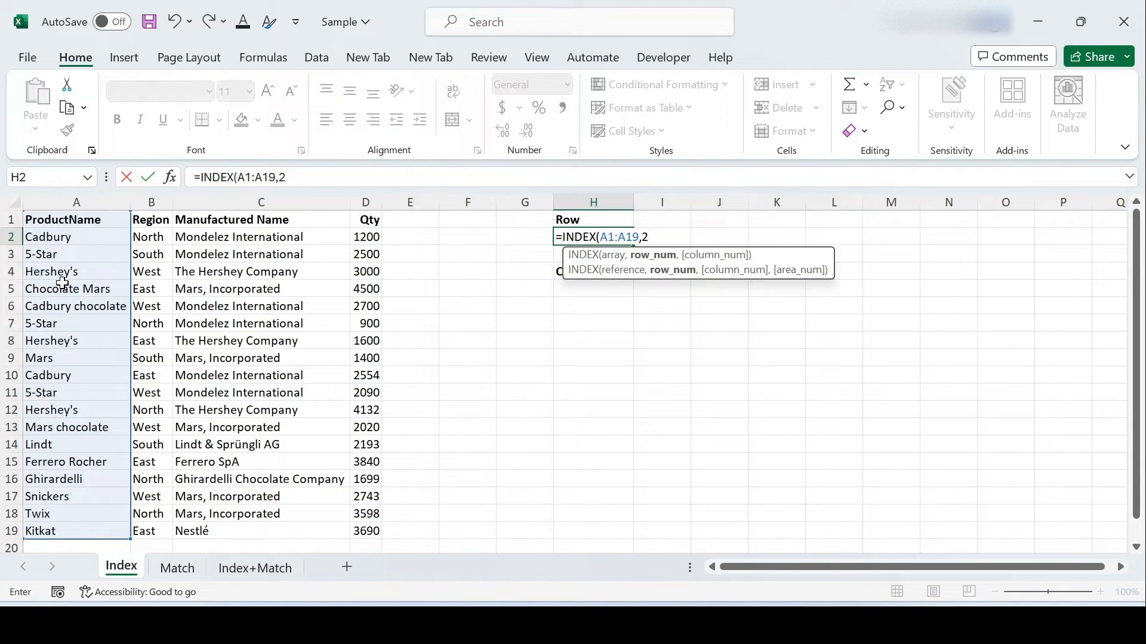
# Step: Commit H2's =INDEX(A1:A19,2) formula and check its Cadbury result against column A
pyautogui.write(')')
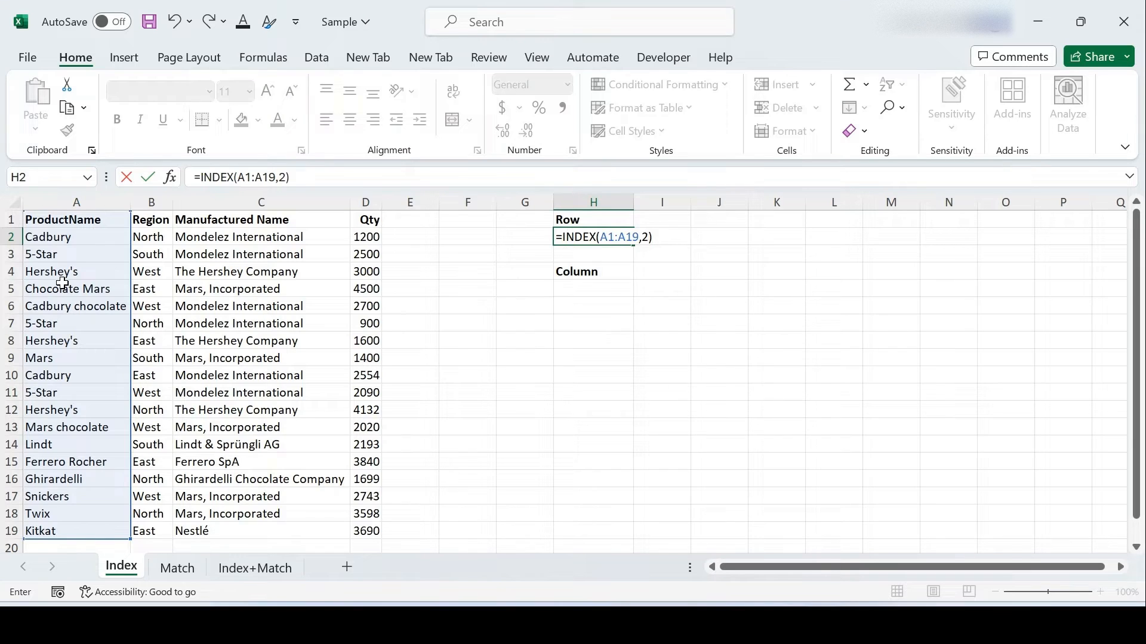
pyautogui.press('Return')
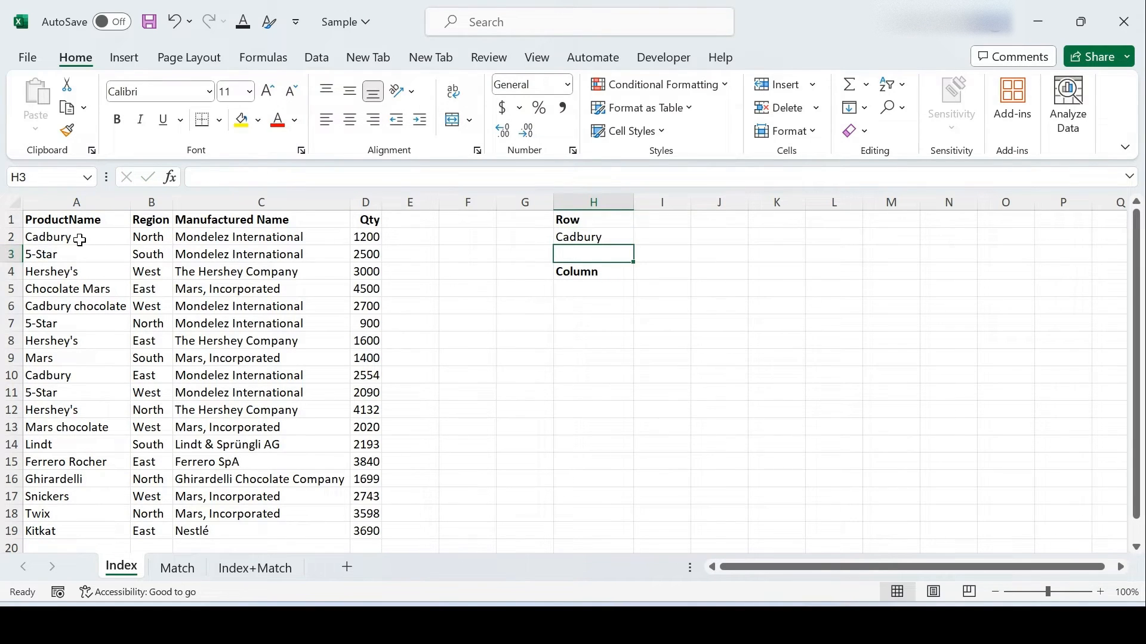
pyautogui.click(60, 237)
pyautogui.click(67, 223)
pyautogui.click(62, 238)
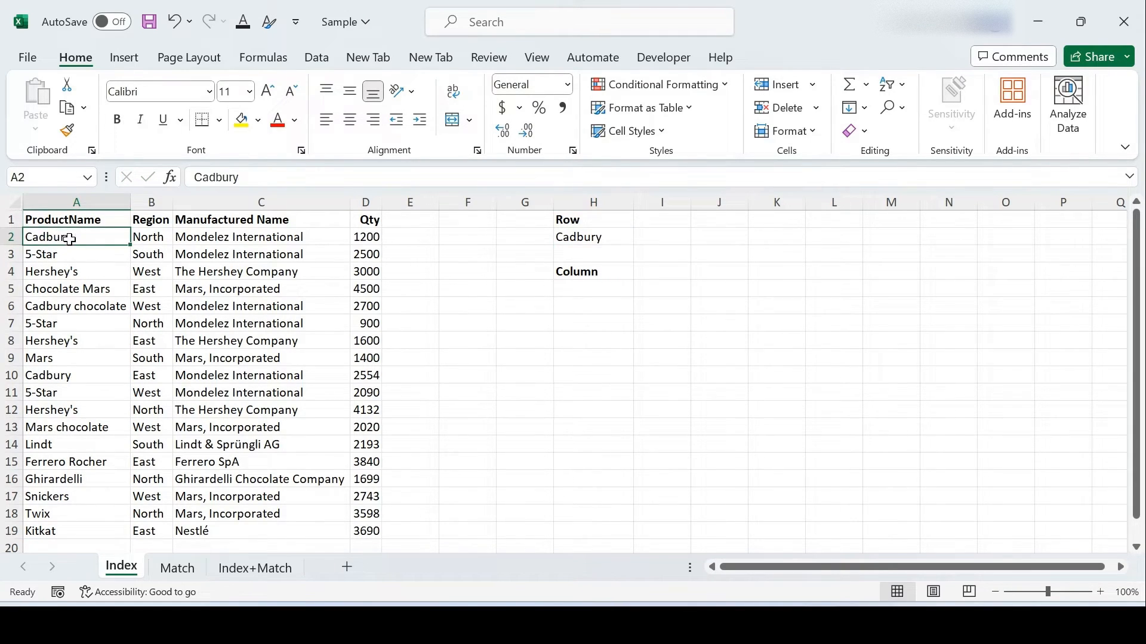
# Step: Change H2's row argument to 3 so =INDEX(A1:A19,3) returns 5-Star
pyautogui.click(577, 238)
pyautogui.doubleClick(597, 238)
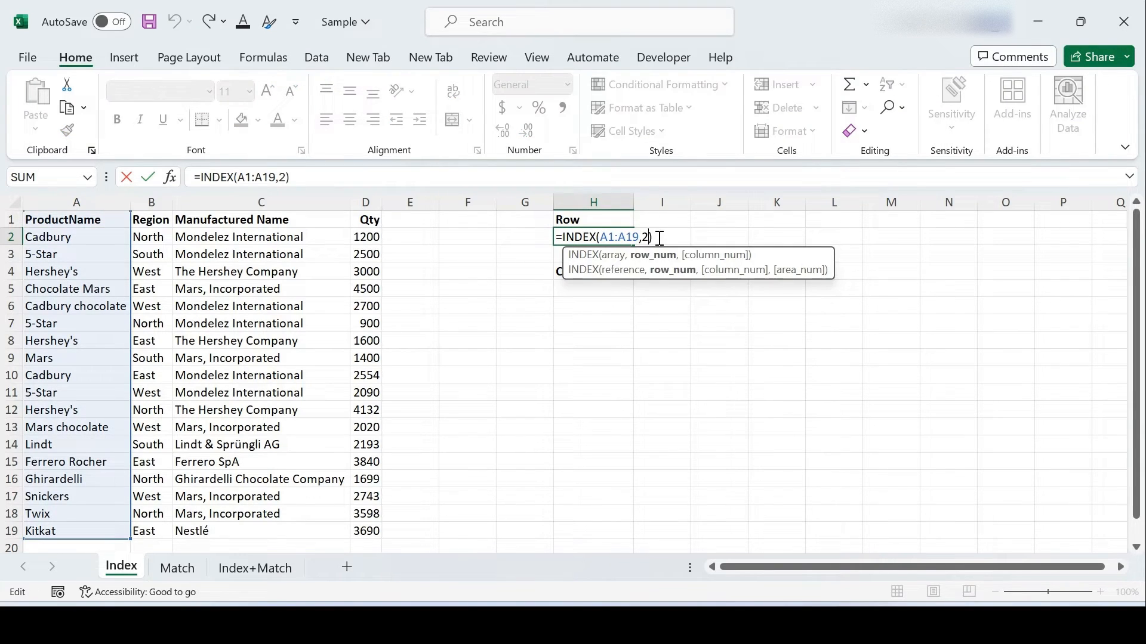
pyautogui.press('BackSpace')
pyautogui.write('3')
pyautogui.press('Return')
pyautogui.press('Up')
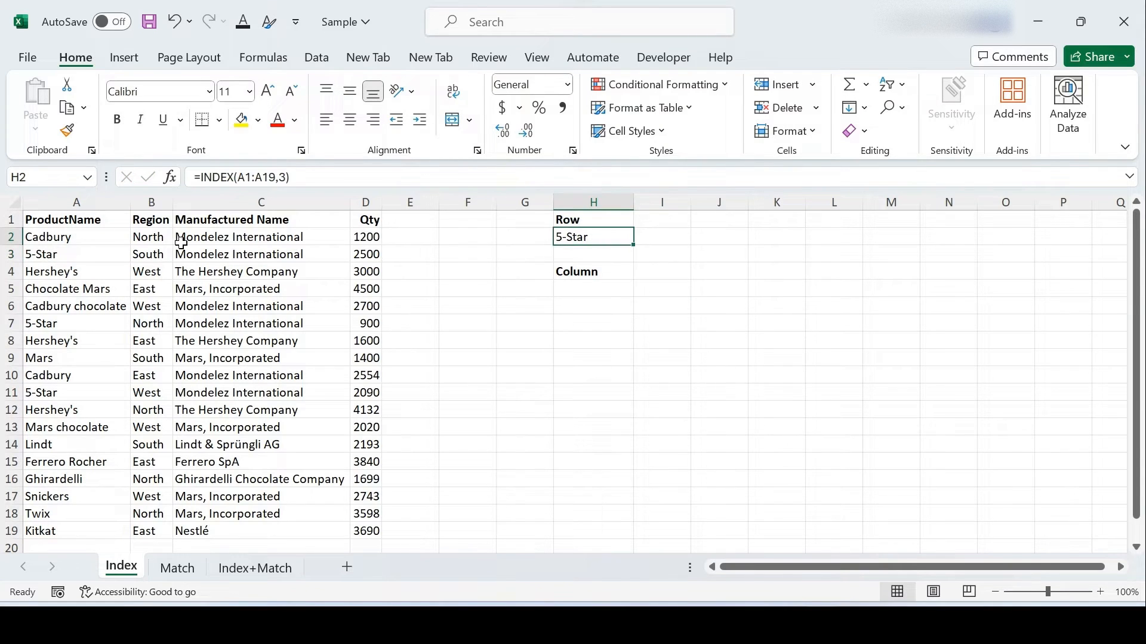
pyautogui.click(89, 251)
# Step: Start a new INDEX formula in cell H5 under the Column heading
pyautogui.click(586, 292)
pyautogui.click(590, 274)
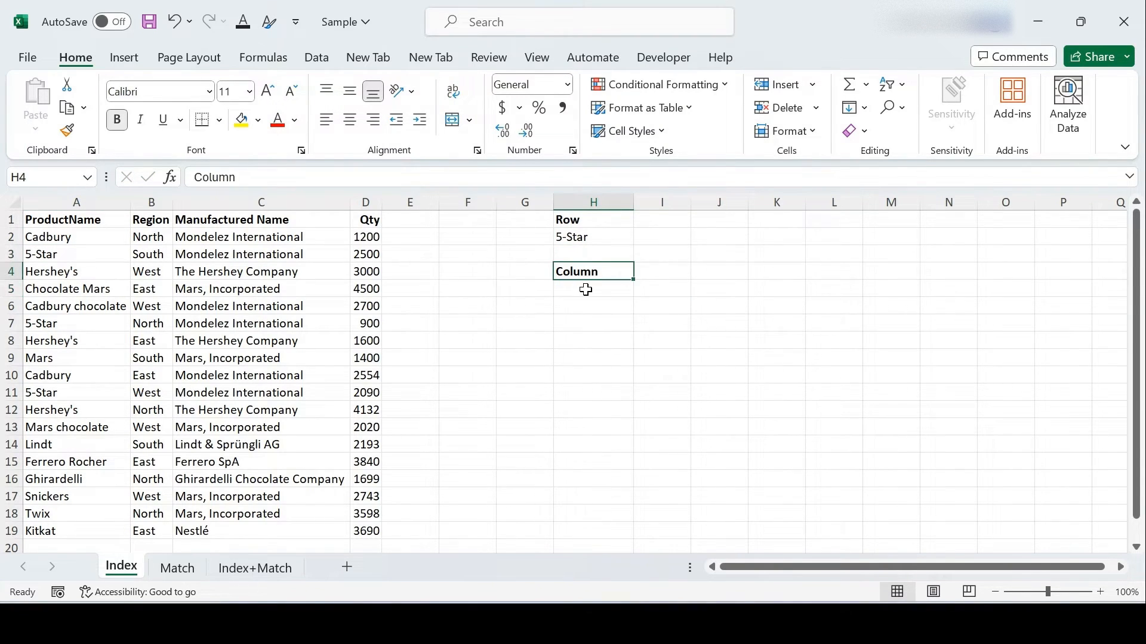
pyautogui.click(585, 290)
pyautogui.write('=')
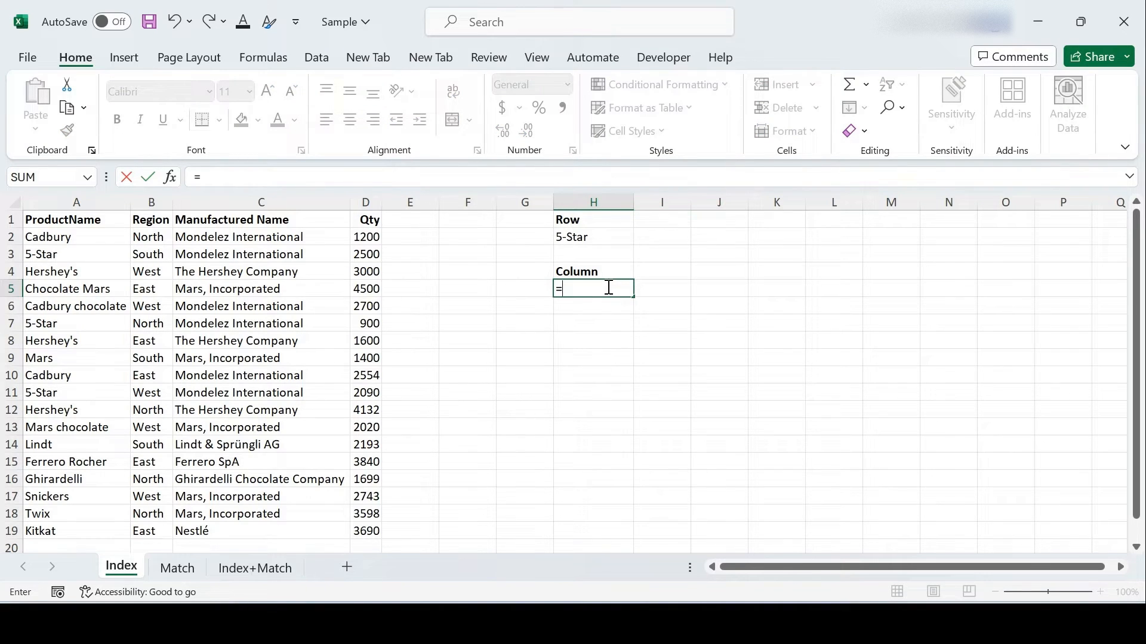
pyautogui.write('inde')
# Step: Enter =INDEX(B1:B19,,1) in H5 so the whole Region column spills down column H
pyautogui.press('Tab')
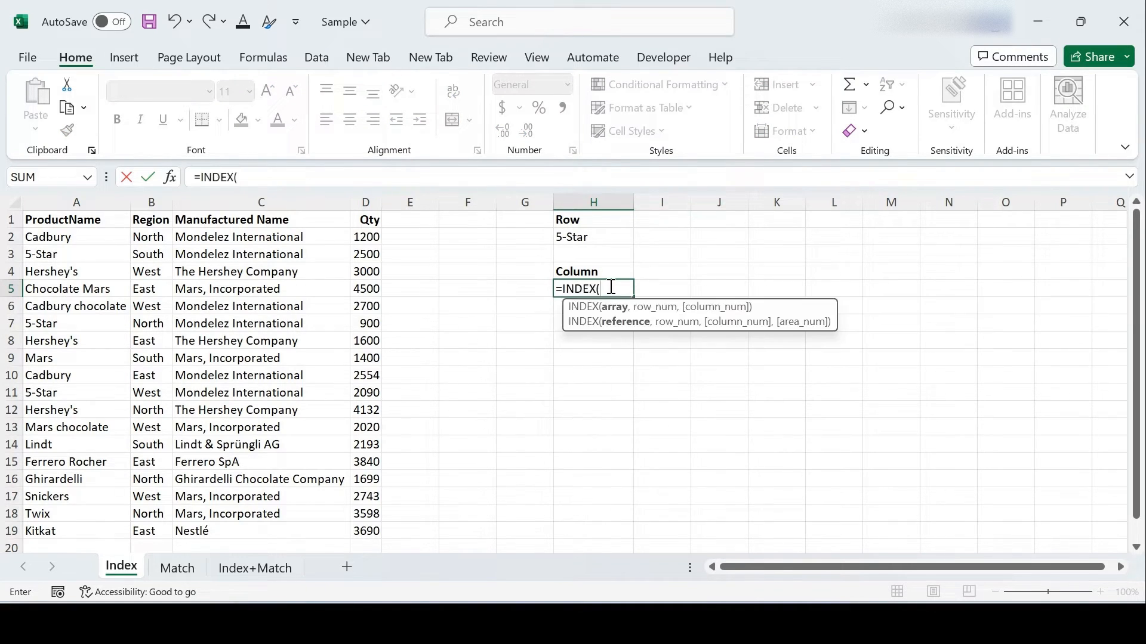
pyautogui.moveTo(151, 221); pyautogui.dragTo(153, 529)
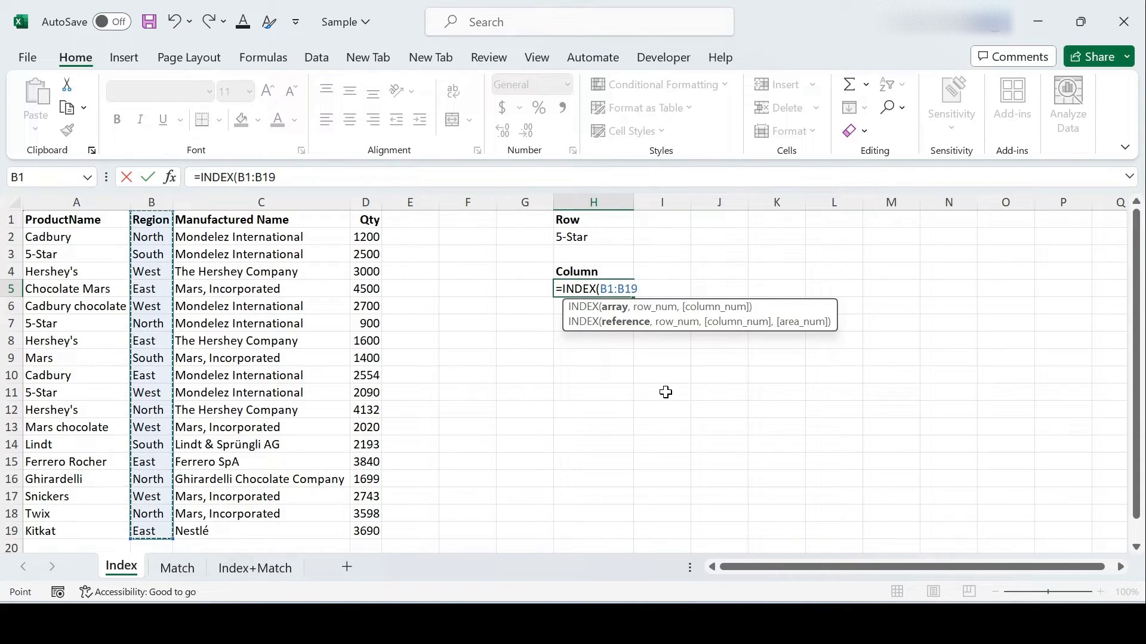
pyautogui.write(',')
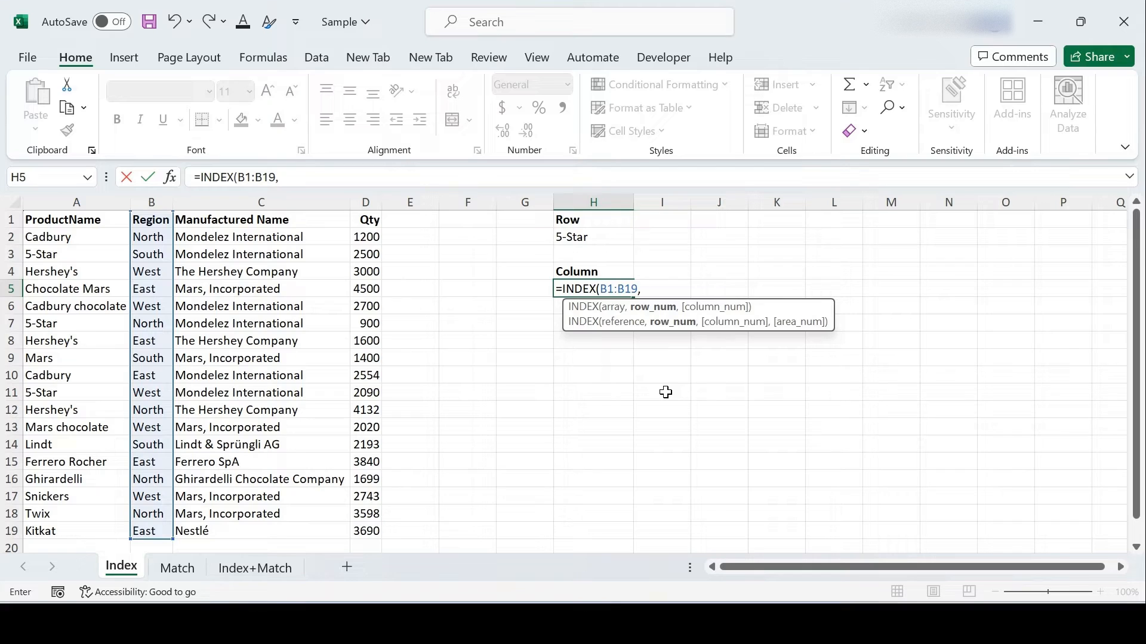
pyautogui.write(',1')
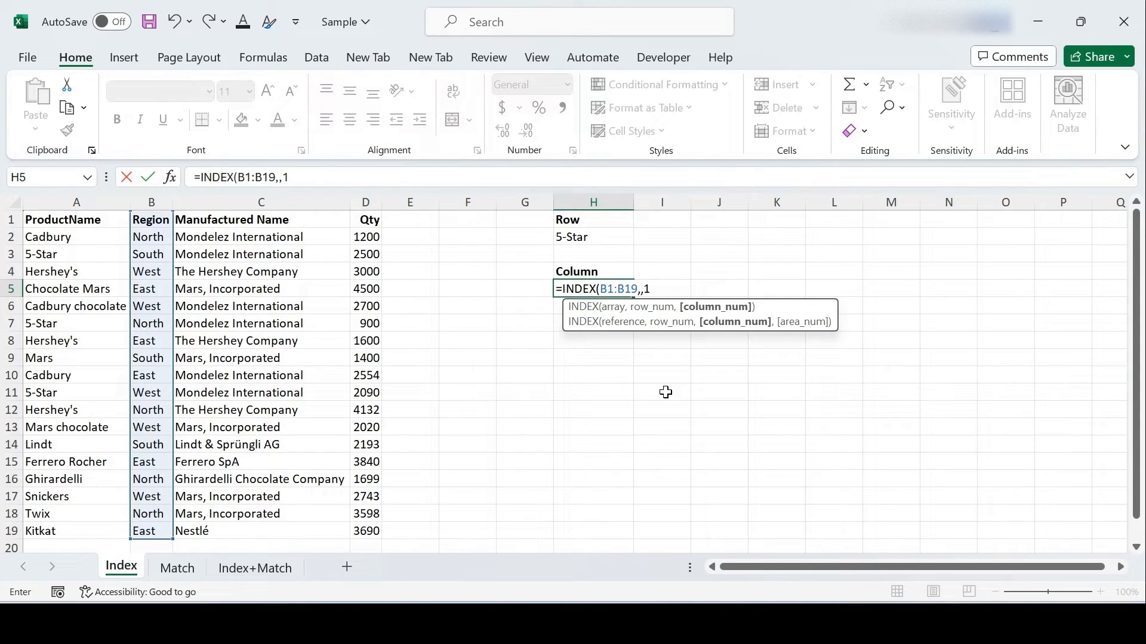
pyautogui.press('Return')
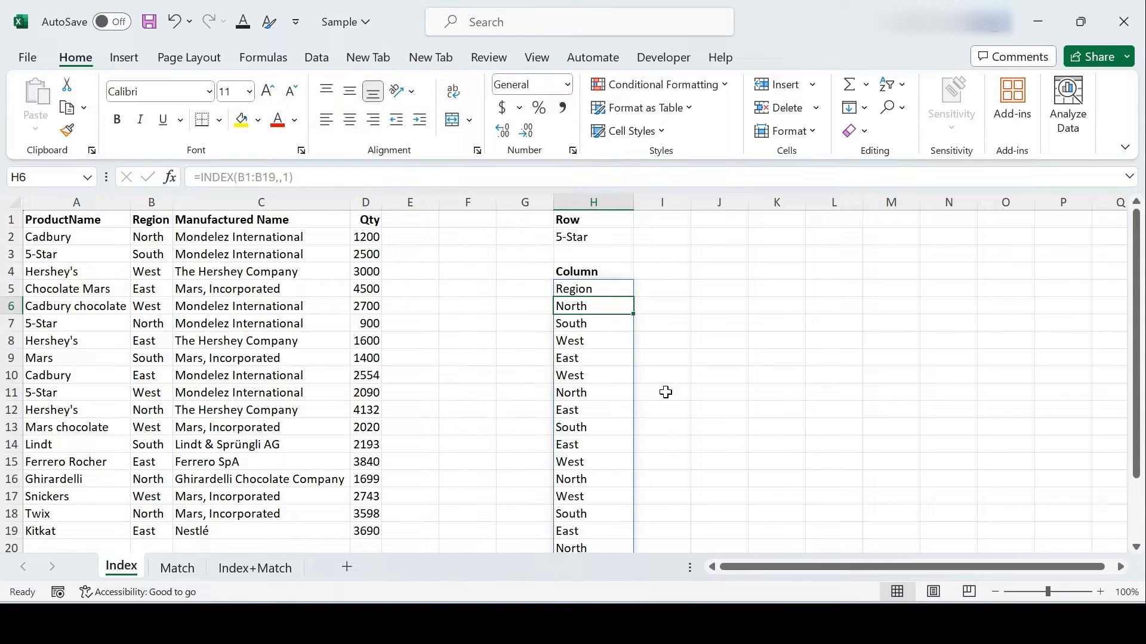
pyautogui.click(596, 290)
pyautogui.click(632, 305)
# Step: On the Match sheet, enter =MATCH(G2,A1:A19,0) in G5, showing #N/A while G2 is empty
pyautogui.click(178, 568)
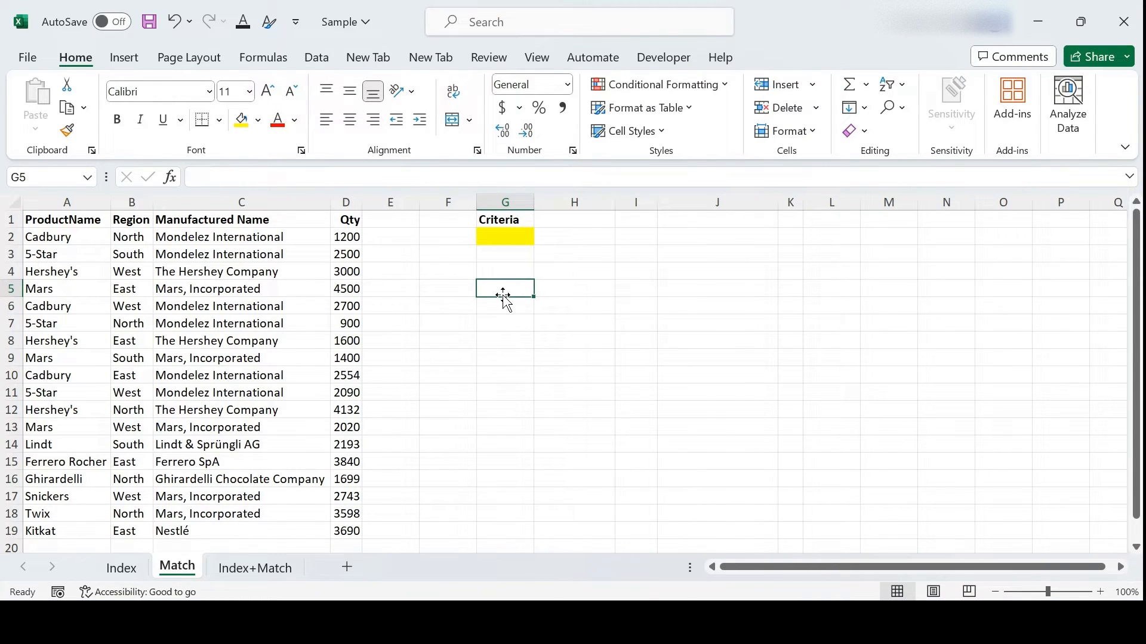
pyautogui.write('=matc')
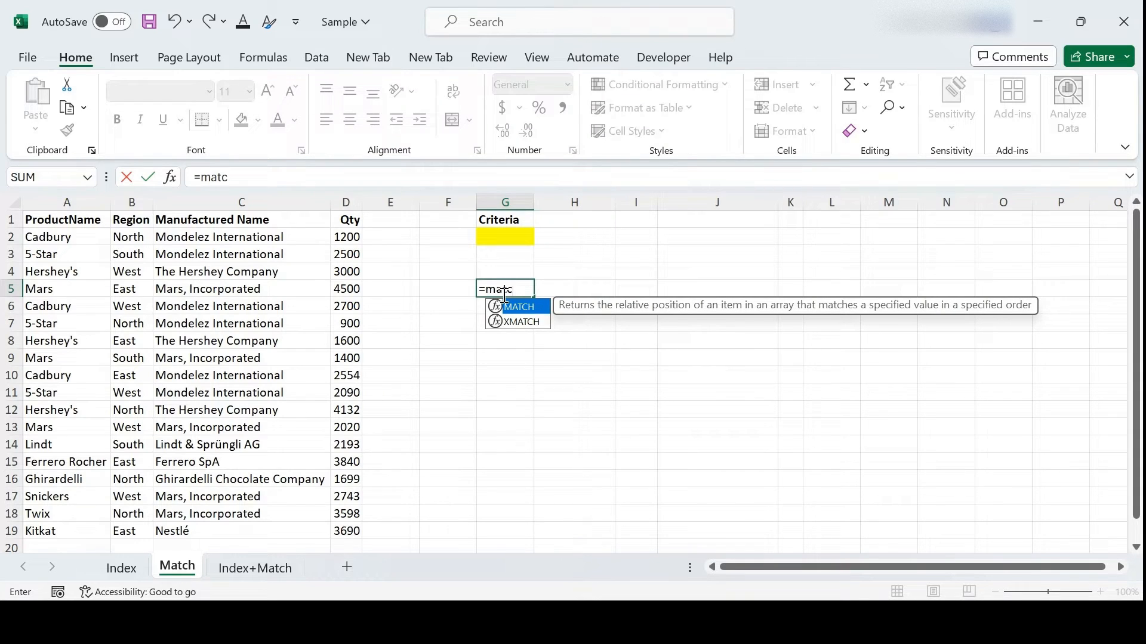
pyautogui.press('Tab')
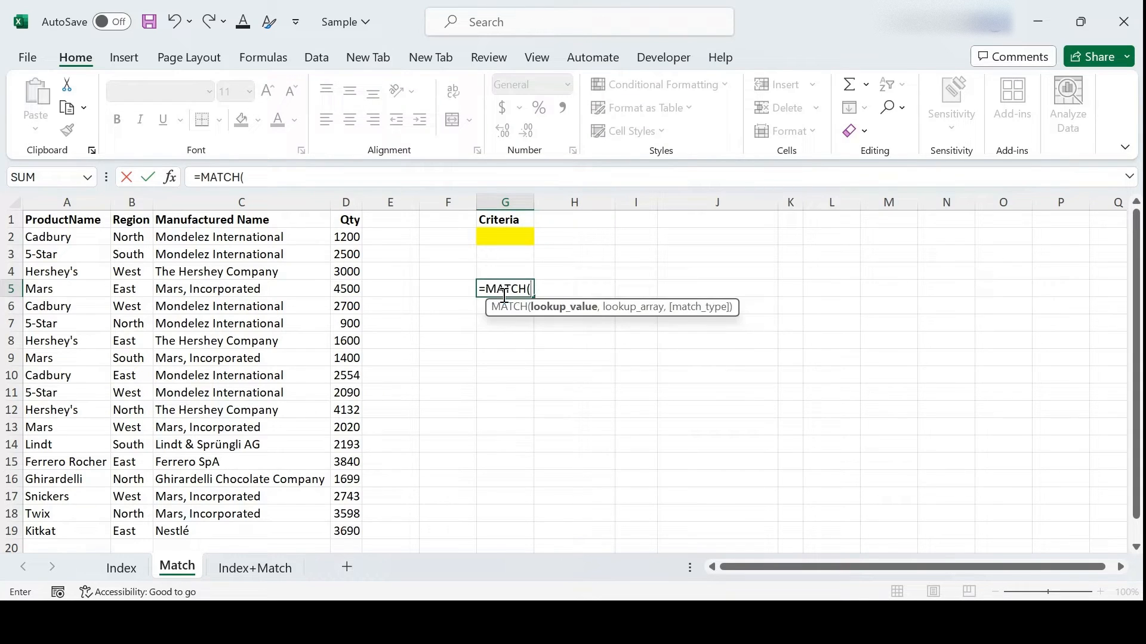
pyautogui.click(512, 234)
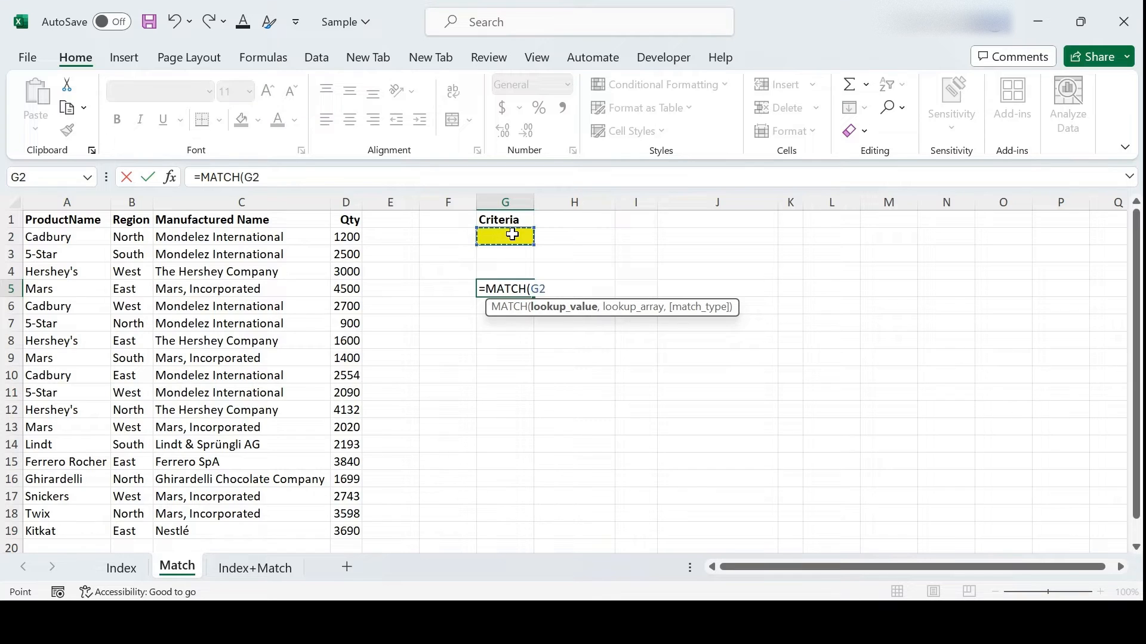
pyautogui.write(',')
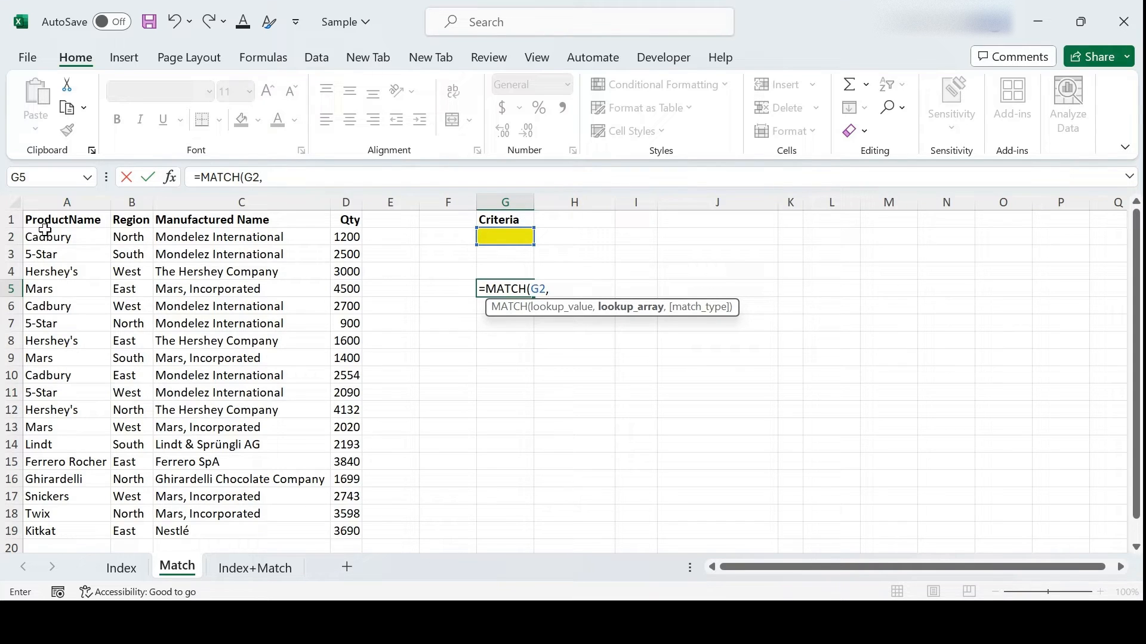
pyautogui.moveTo(45, 225); pyautogui.dragTo(66, 533)
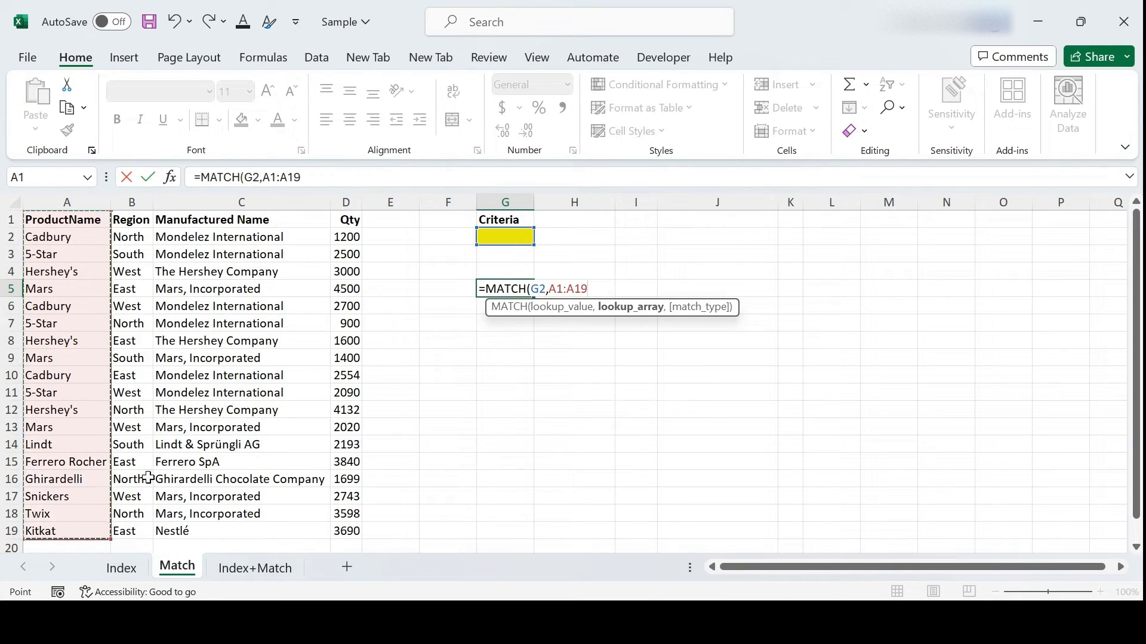
pyautogui.write(',')
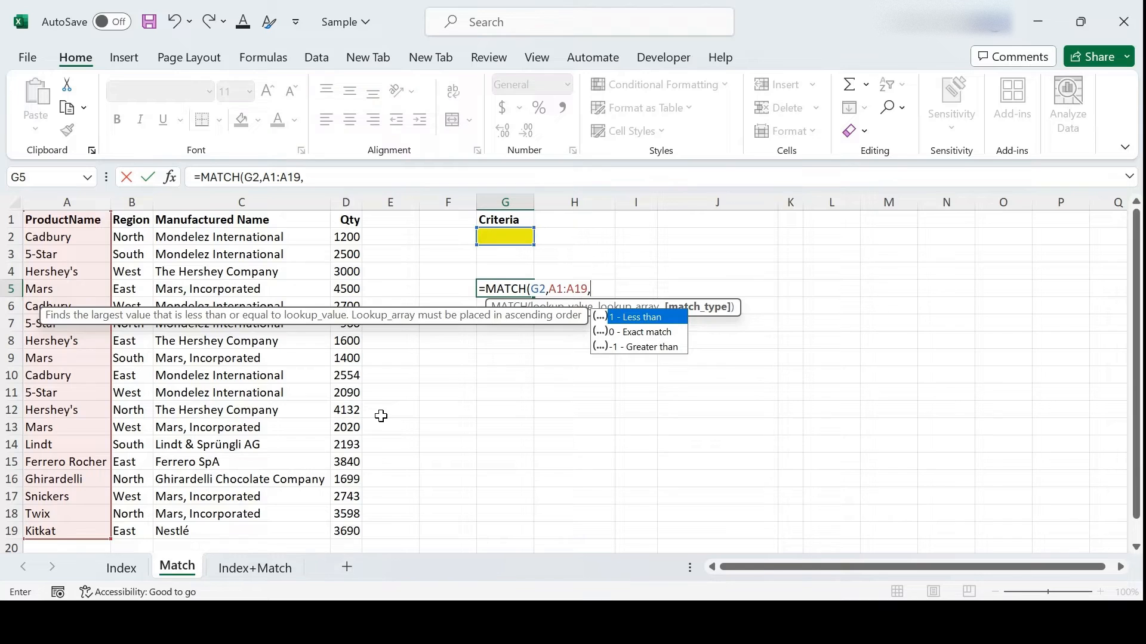
pyautogui.press('Down')
pyautogui.press('Tab')
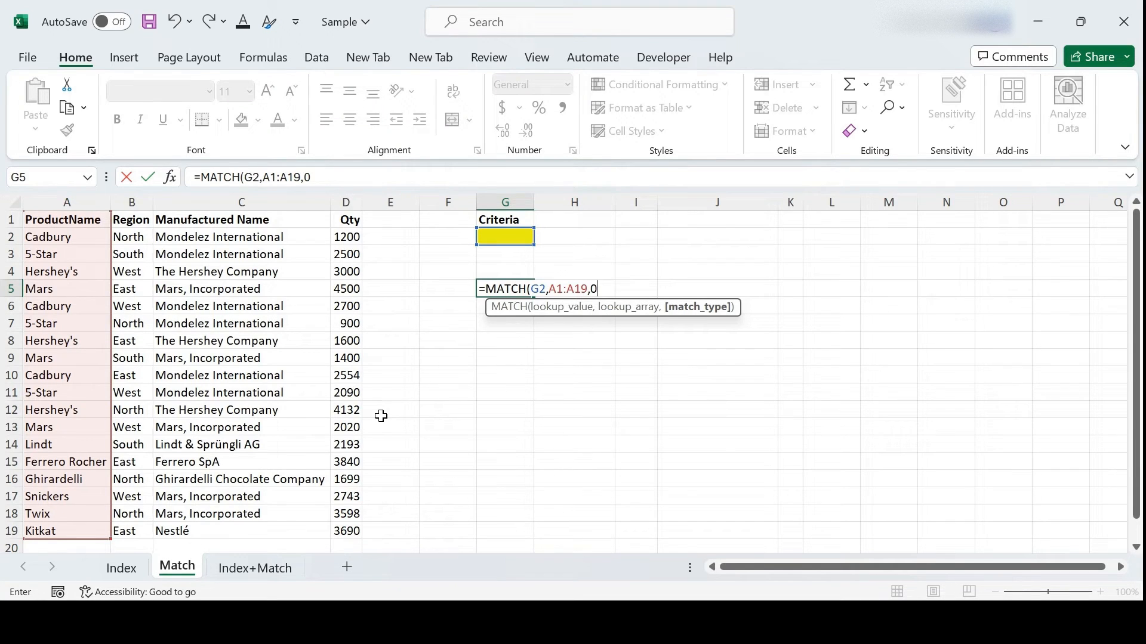
pyautogui.write(')')
pyautogui.press('Return')
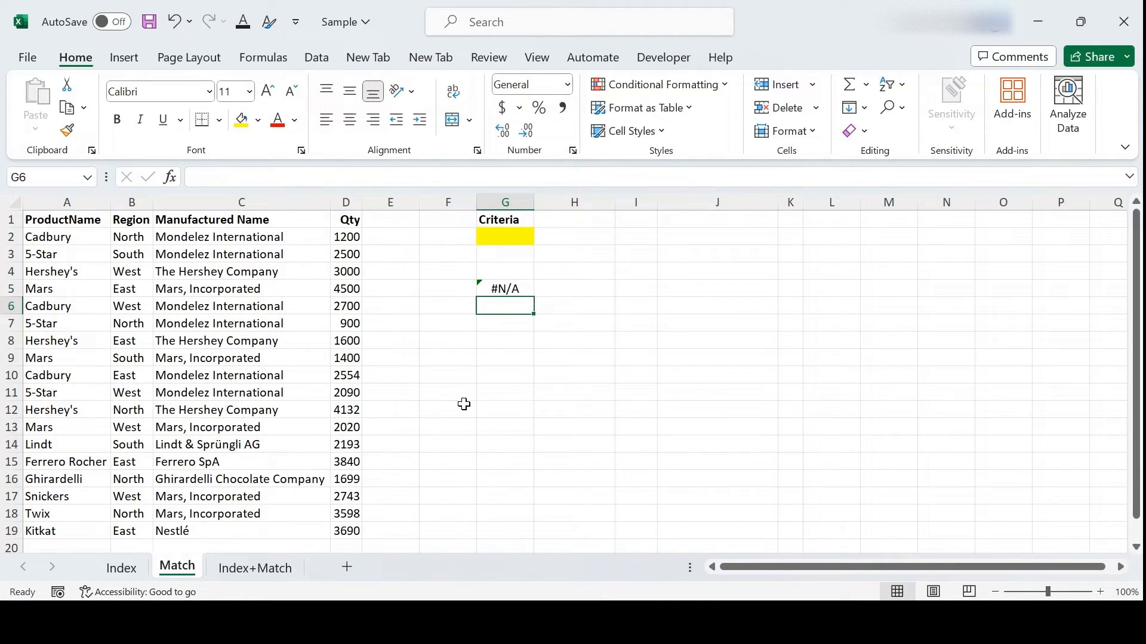
# Step: Enter mars as the lookup criterion in yellow cell G2
pyautogui.click(518, 290)
pyautogui.click(519, 237)
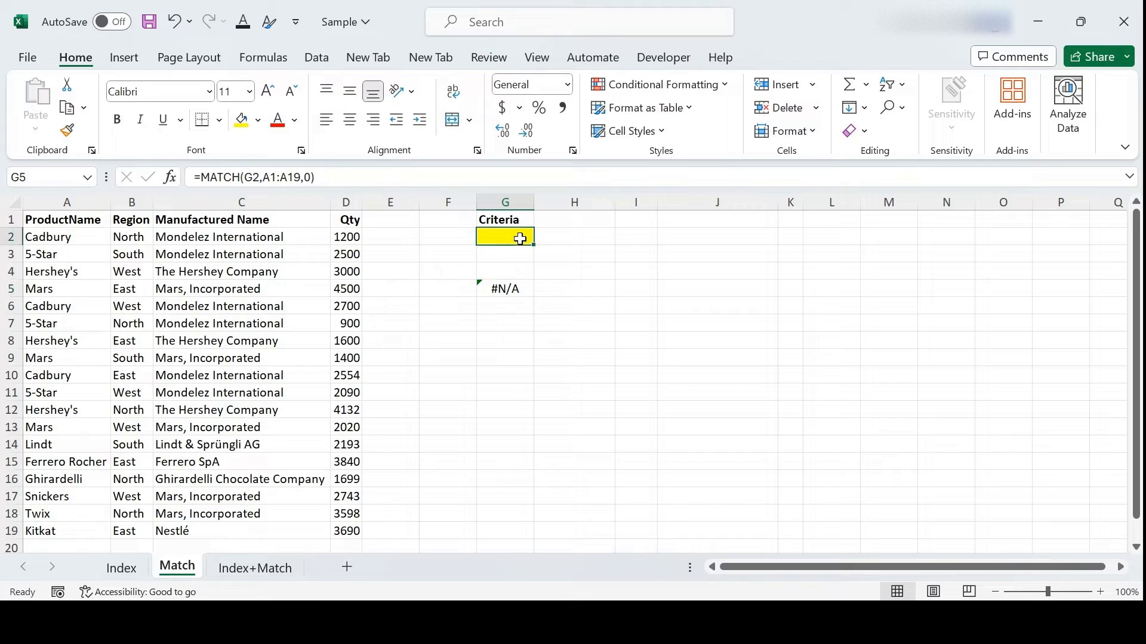
pyautogui.click(511, 287)
pyautogui.click(513, 235)
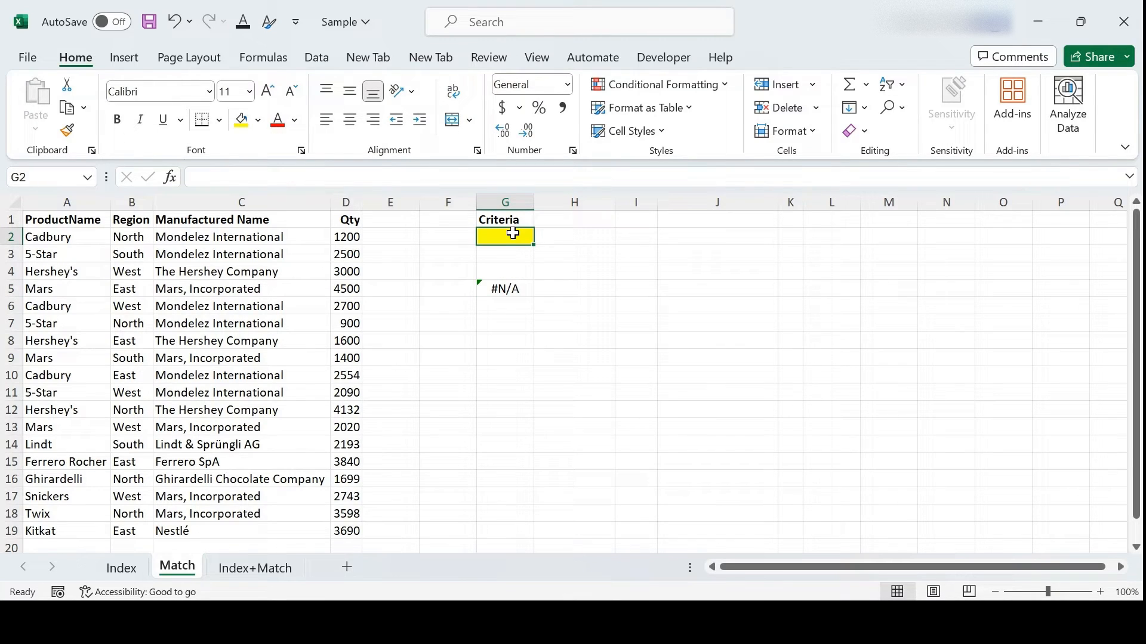
pyautogui.write('mars')
pyautogui.press('Return')
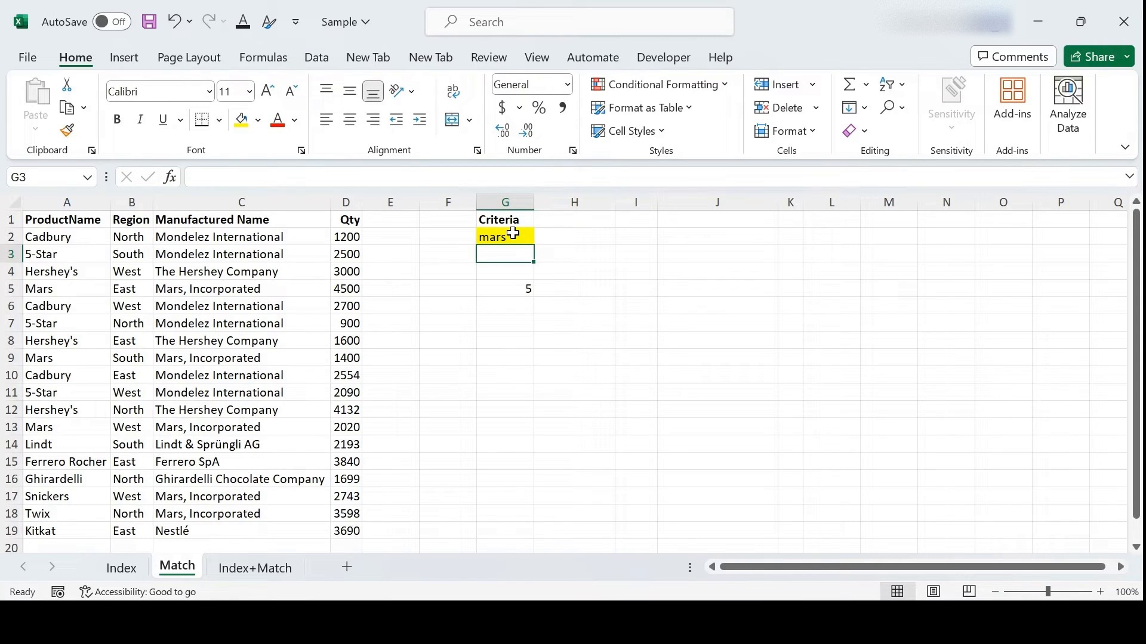
# Step: Verify G5's result of 5 by counting down column A to Mars in row 5
pyautogui.click(504, 288)
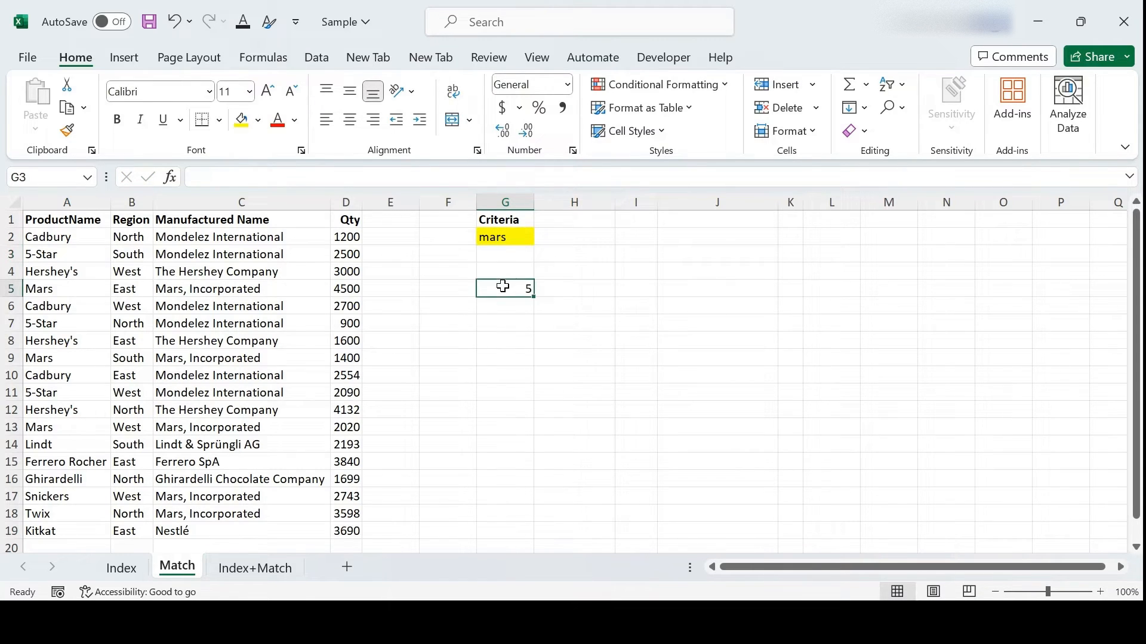
pyautogui.click(58, 221)
pyautogui.click(48, 238)
pyautogui.click(45, 255)
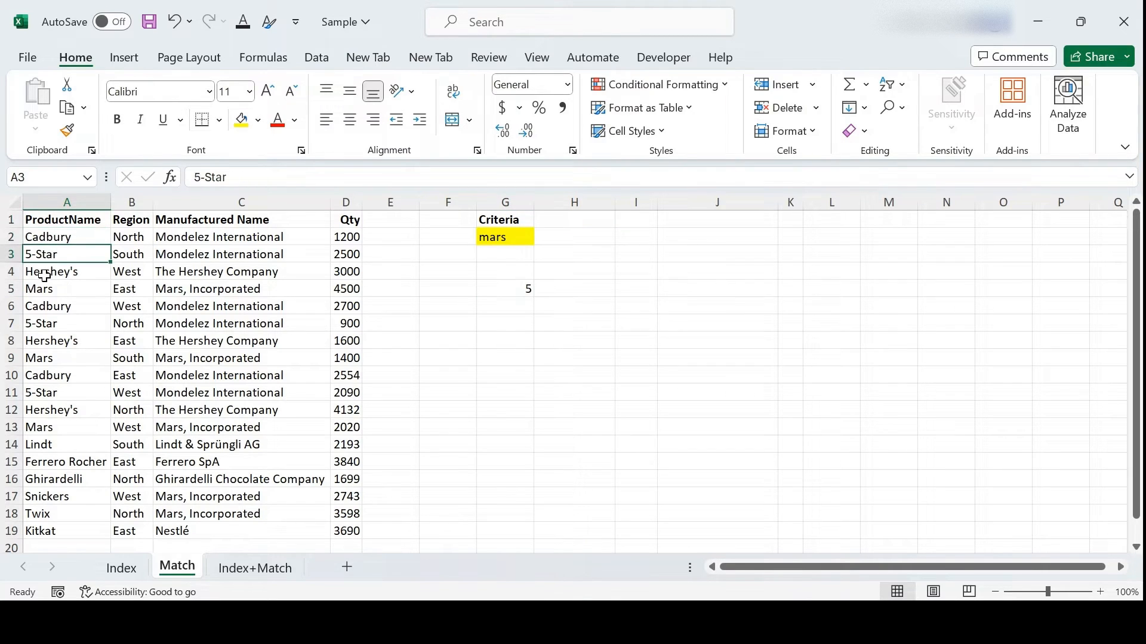
pyautogui.click(45, 273)
pyautogui.click(41, 290)
# Step: Replace the G2 criterion with cadbury so G5 returns 2
pyautogui.doubleClick(512, 240)
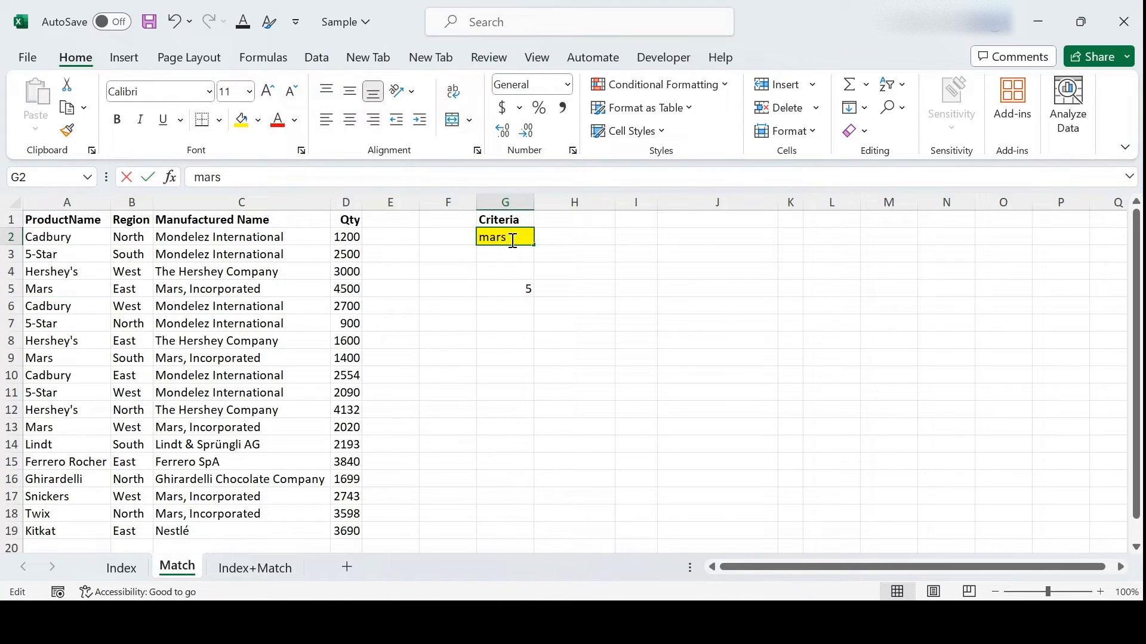
pyautogui.moveTo(512, 239); pyautogui.dragTo(450, 237)
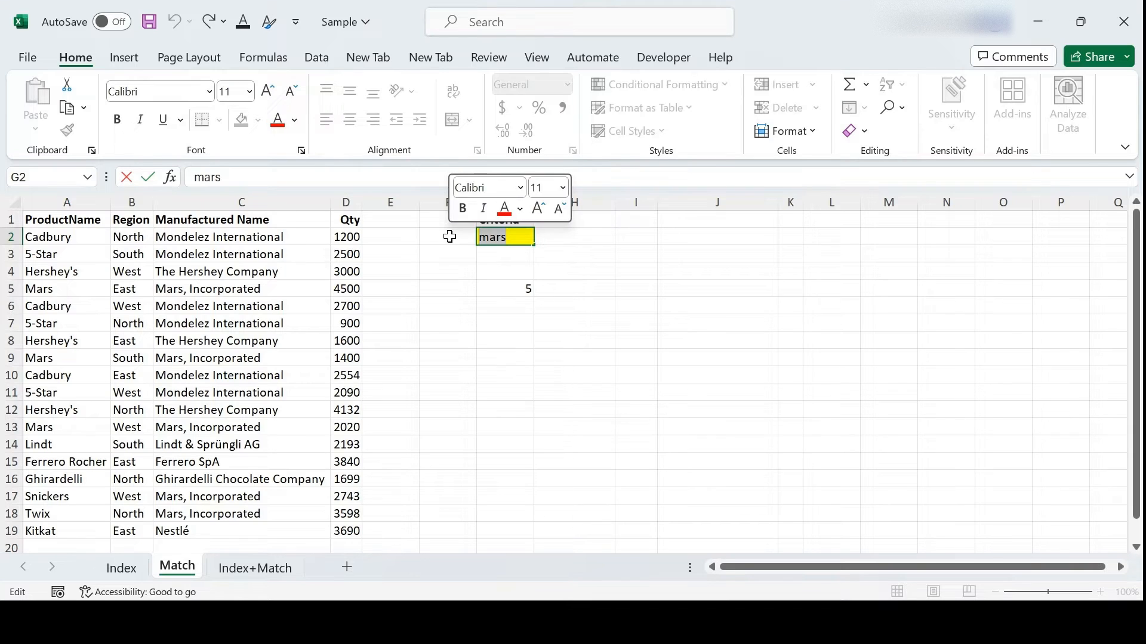
pyautogui.write('ca')
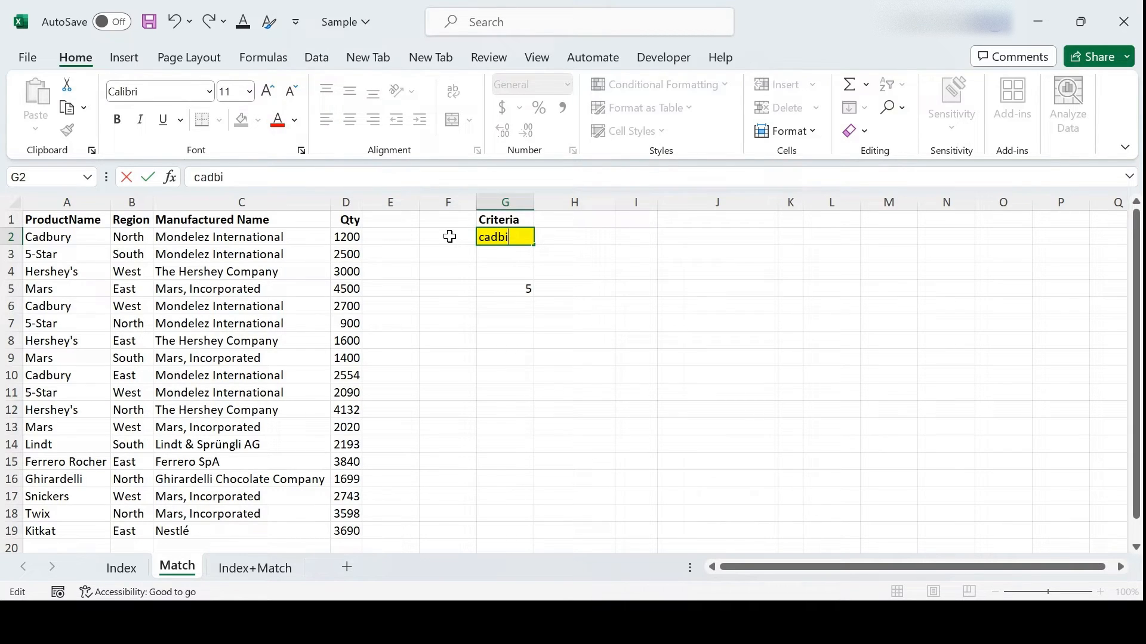
pyautogui.write('dbury')
pyautogui.press('Return')
pyautogui.moveTo(56, 220); pyautogui.dragTo(53, 234)
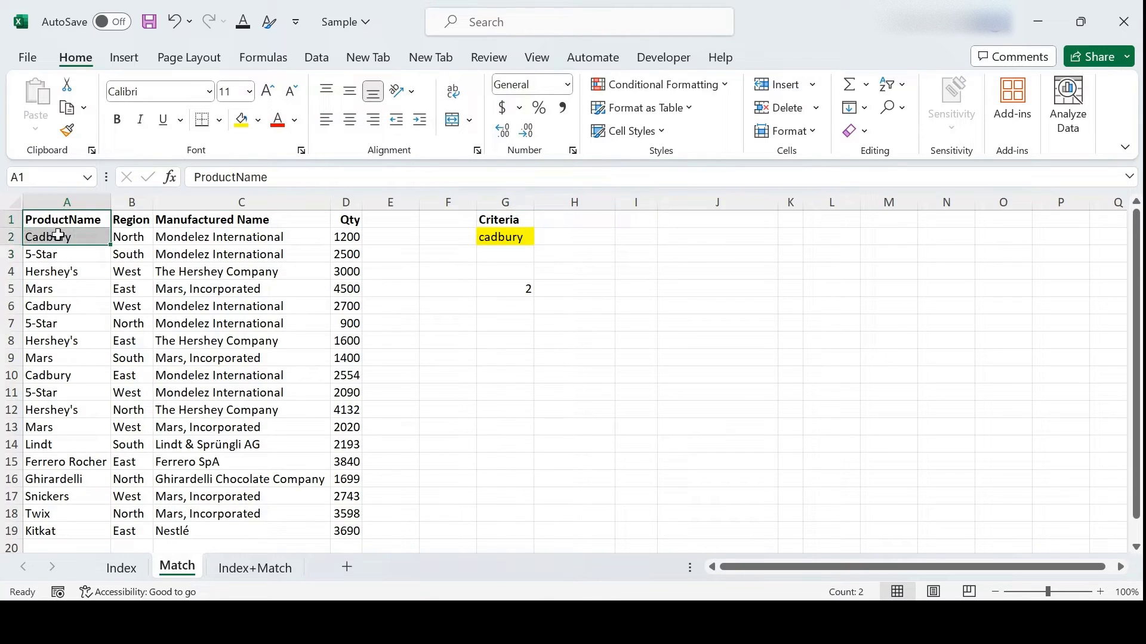
pyautogui.click(492, 285)
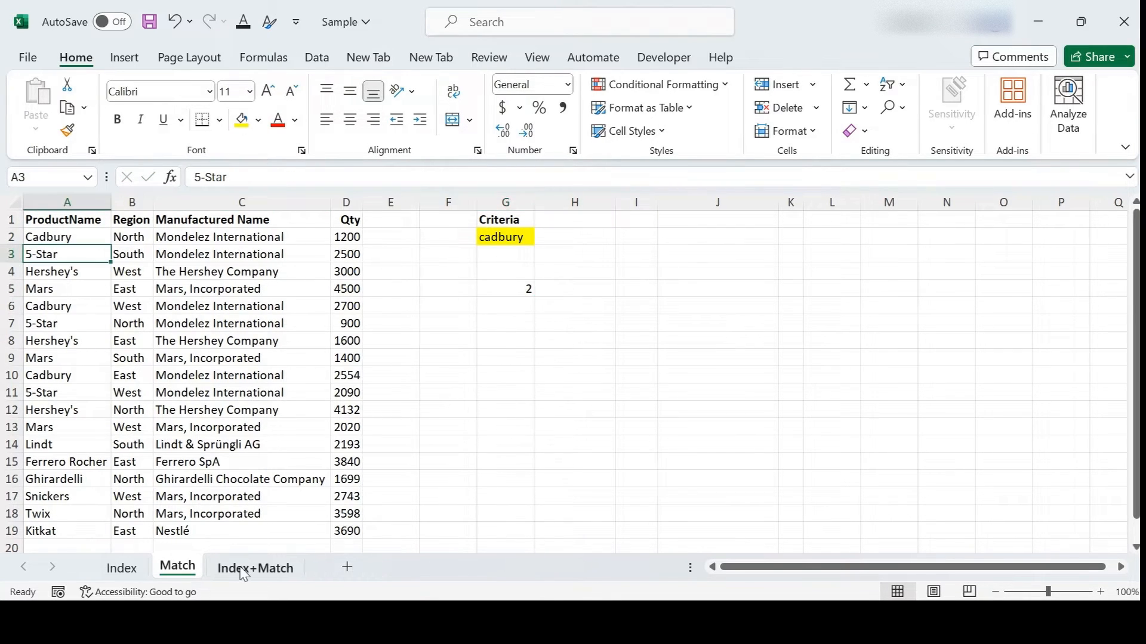
pyautogui.click(257, 568)
# Step: In I2, begin an INDEX formula over the whole table A1:D19
pyautogui.click(609, 377)
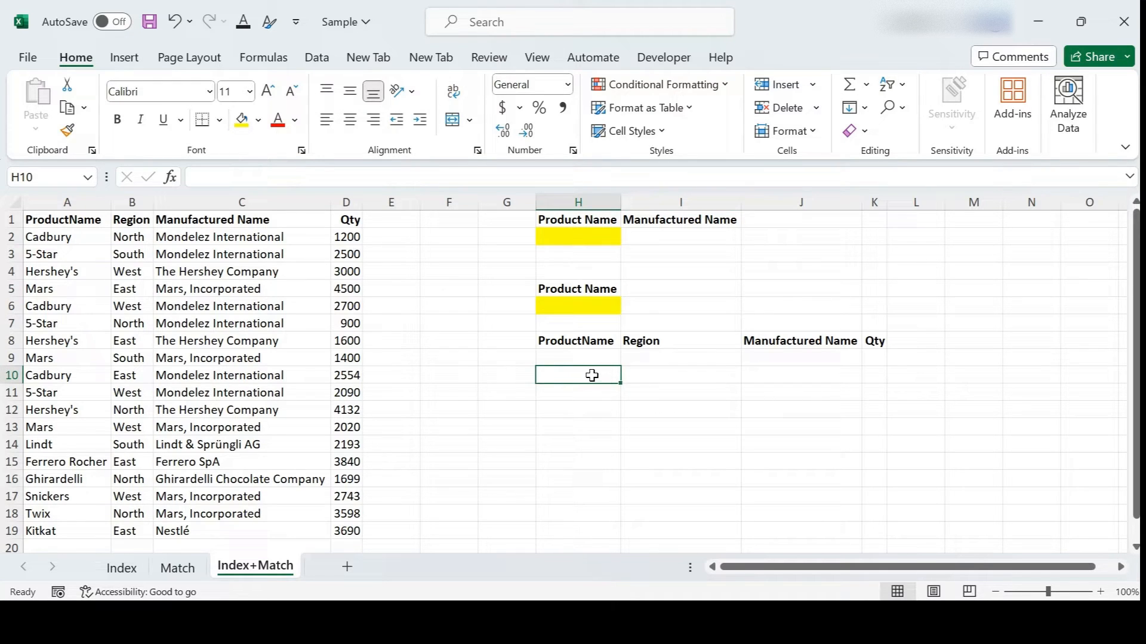
pyautogui.click(586, 238)
pyautogui.click(672, 235)
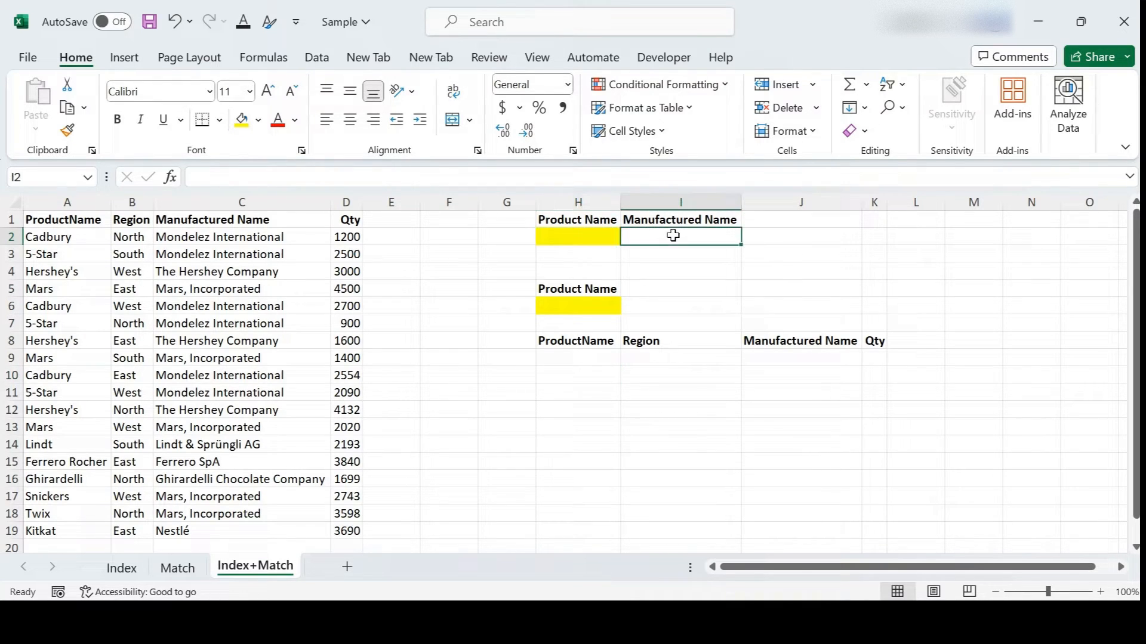
pyautogui.write('=INDEX(')
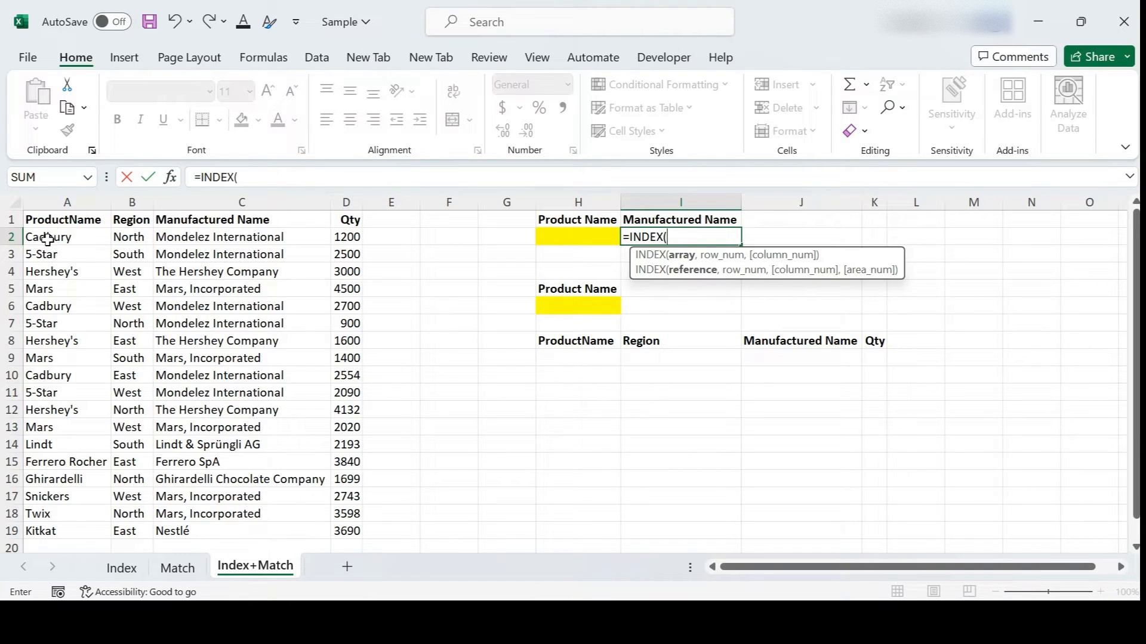
pyautogui.moveTo(50, 217); pyautogui.dragTo(357, 532)
# Step: Complete it with MATCH(H2,A1:A19,0) as the row and column 3, showing #N/A for now
pyautogui.write(',')
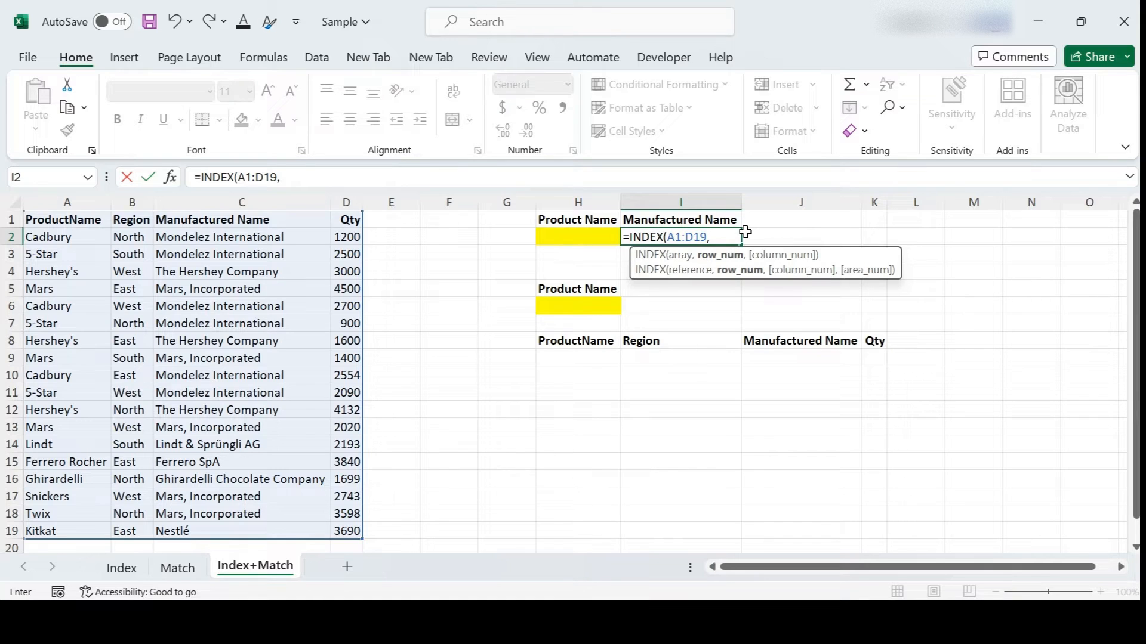
pyautogui.write('matc')
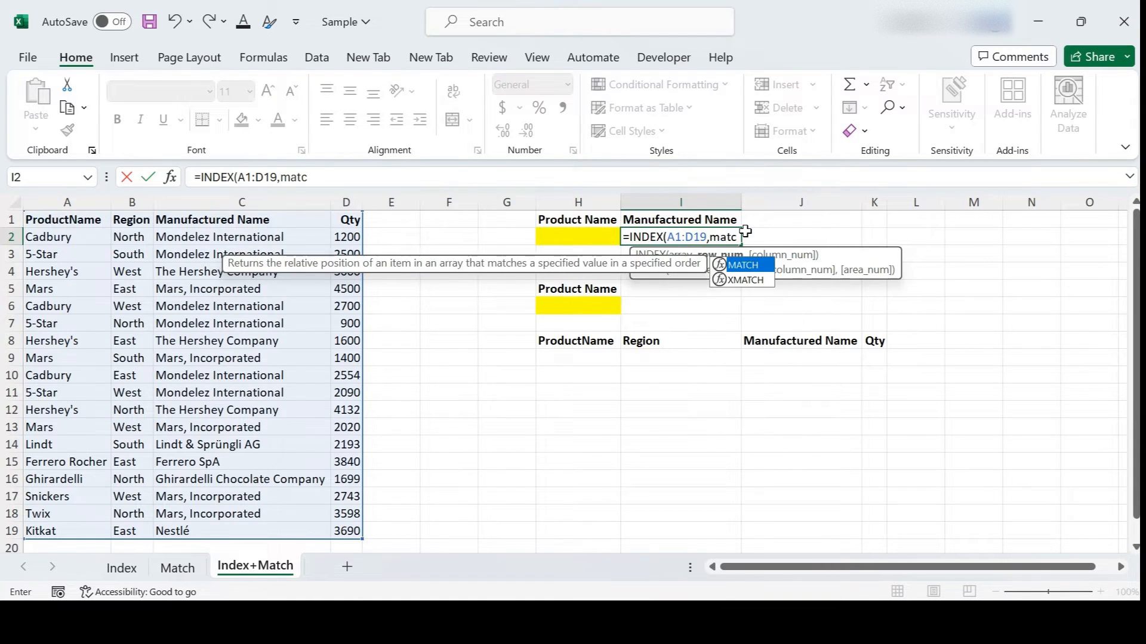
pyautogui.press('Tab')
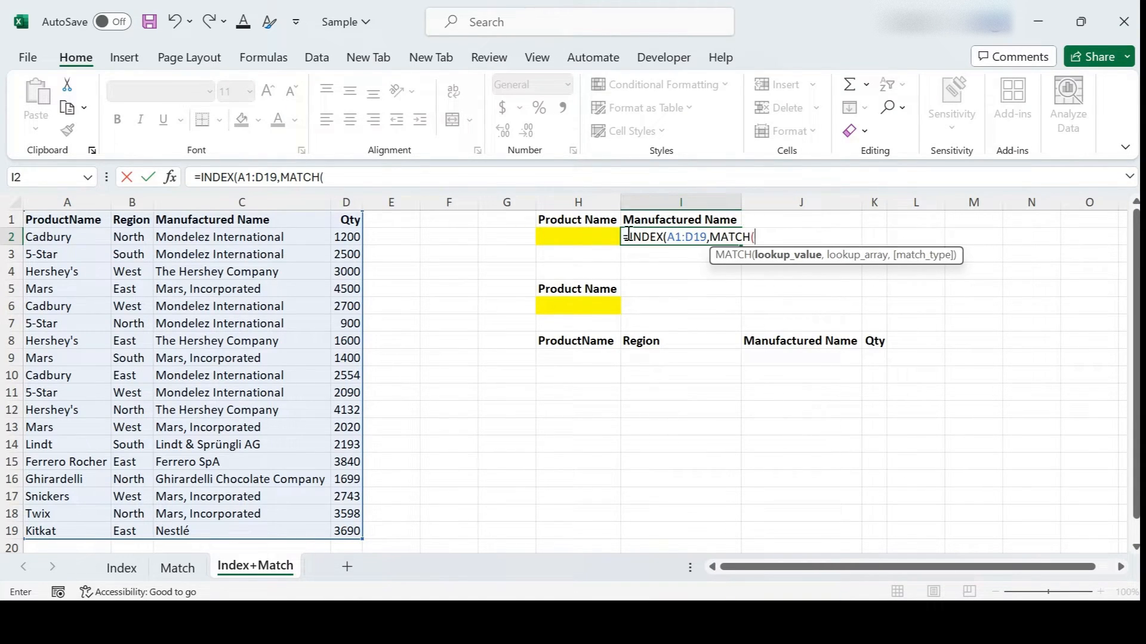
pyautogui.click(579, 236)
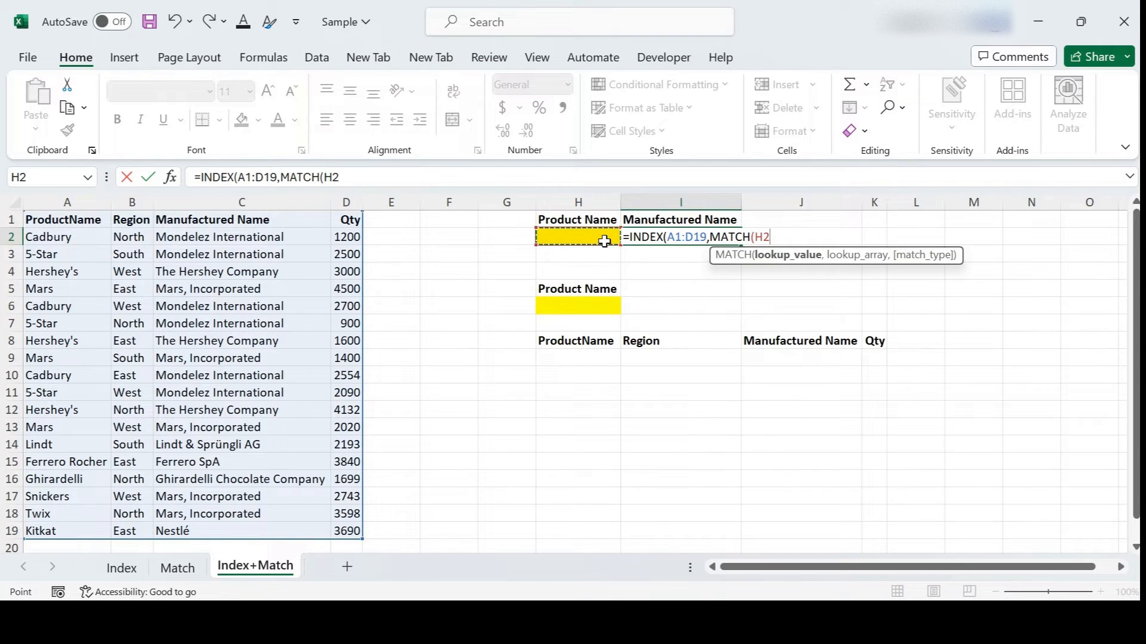
pyautogui.write(',')
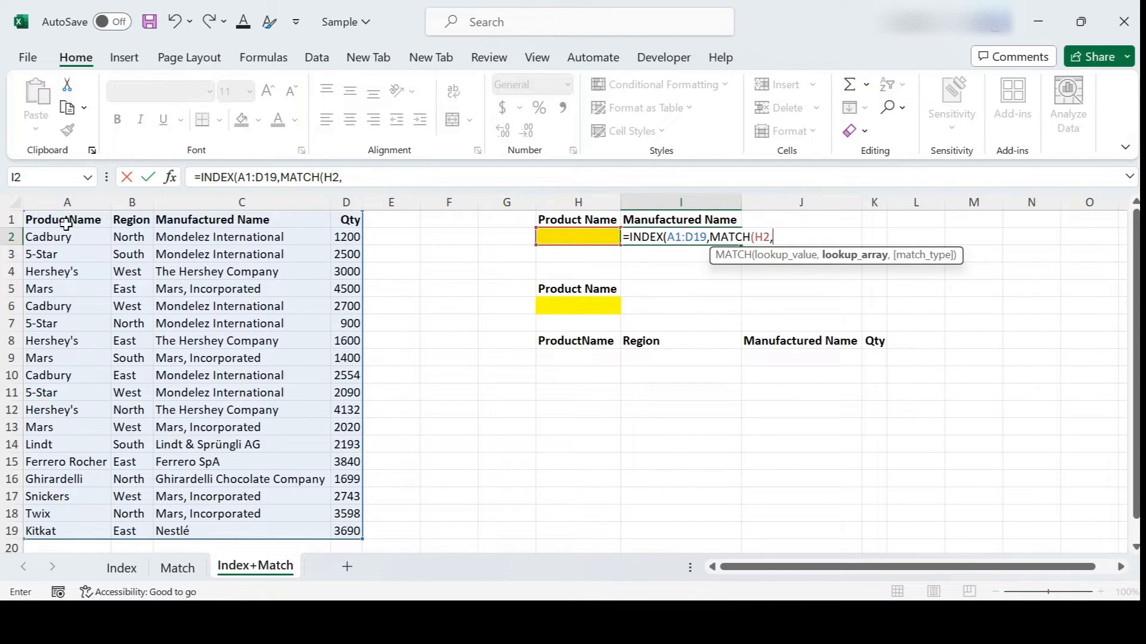
pyautogui.moveTo(63, 221); pyautogui.dragTo(72, 530)
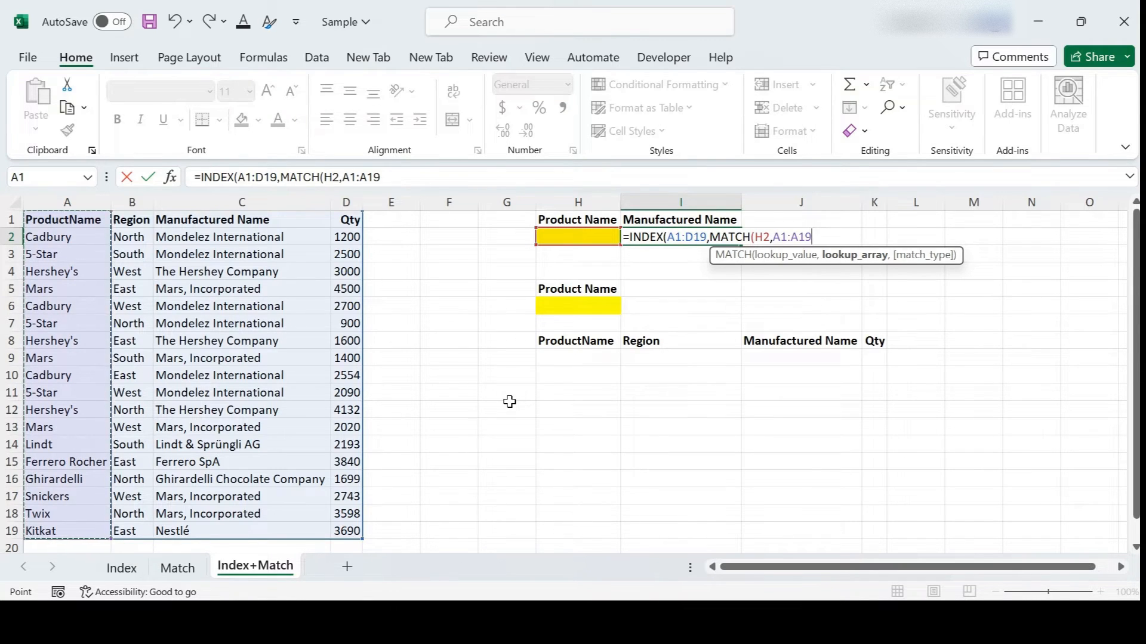
pyautogui.write(',')
pyautogui.press('Down')
pyautogui.press('Tab')
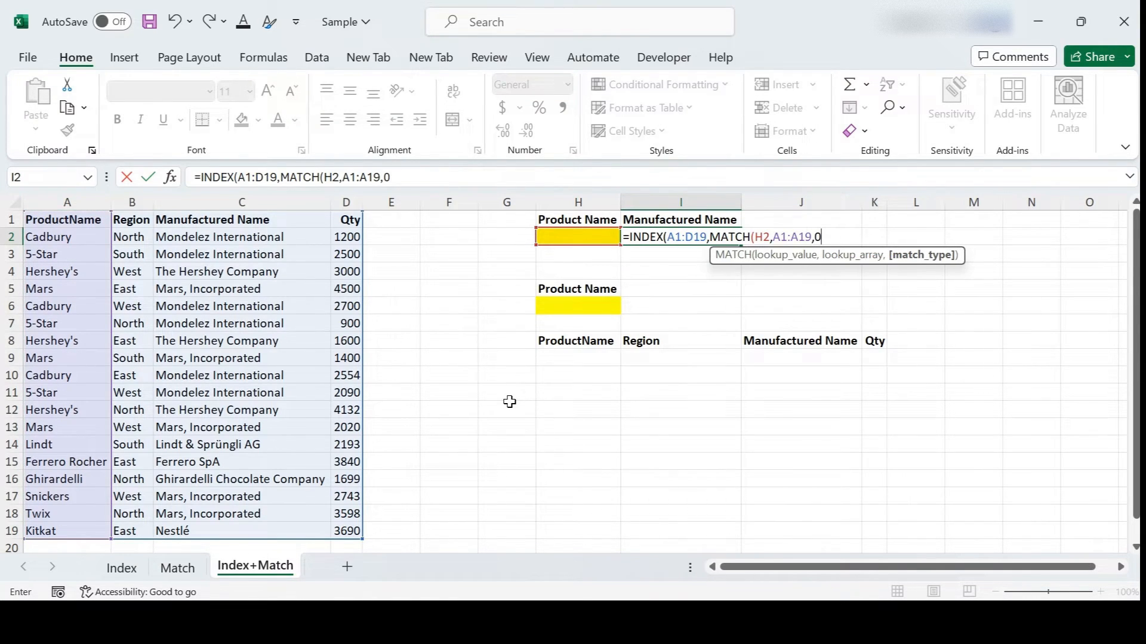
pyautogui.write(')')
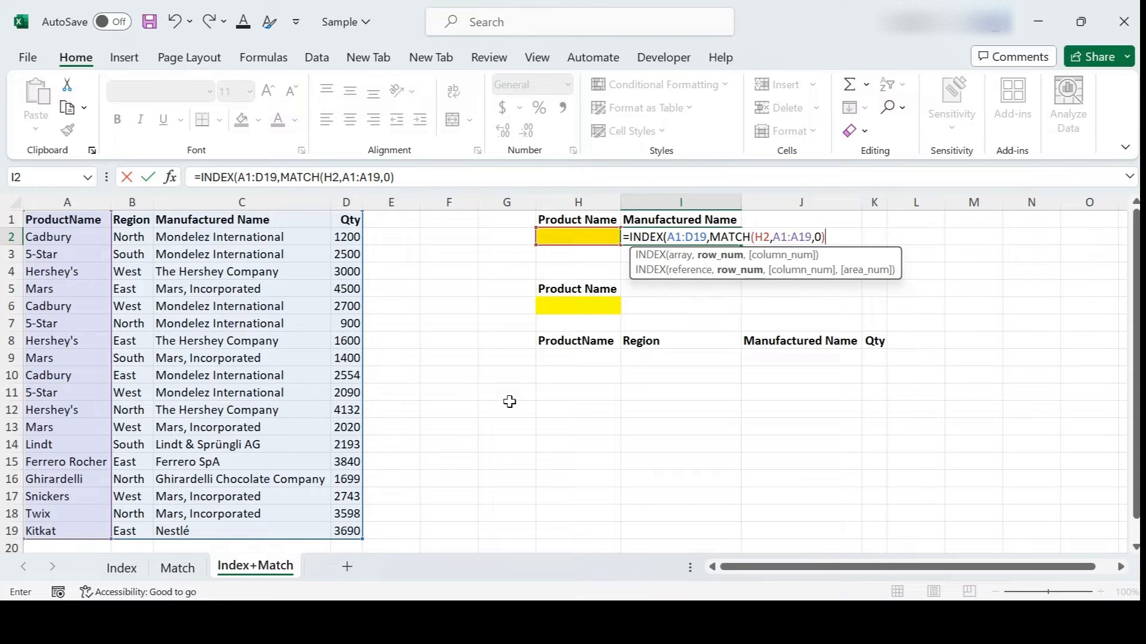
pyautogui.write(',')
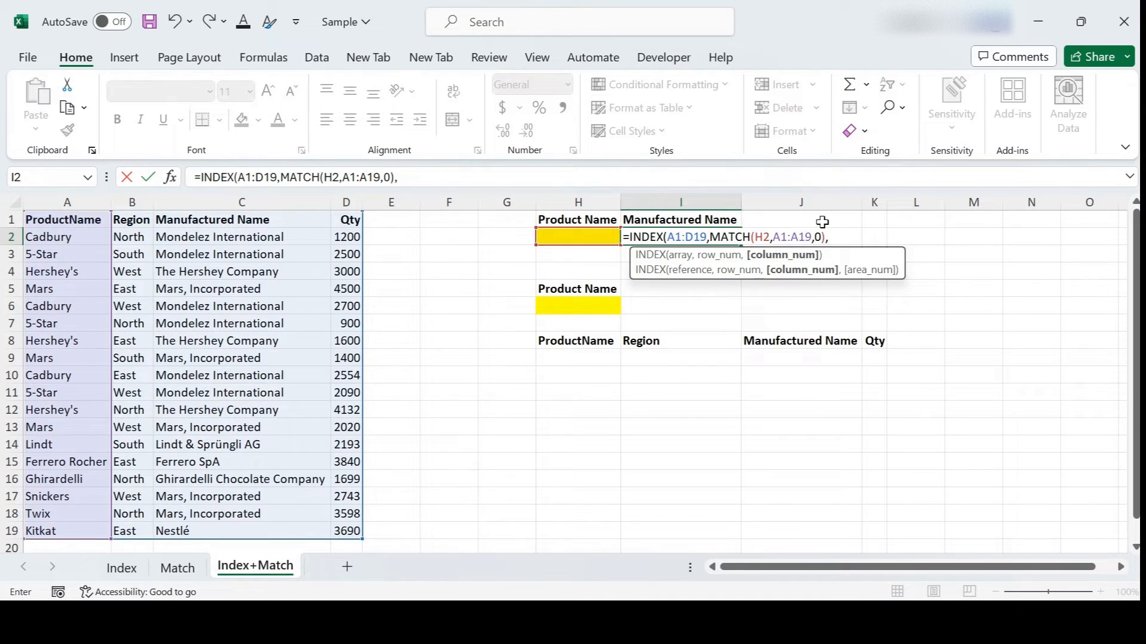
pyautogui.write('3)')
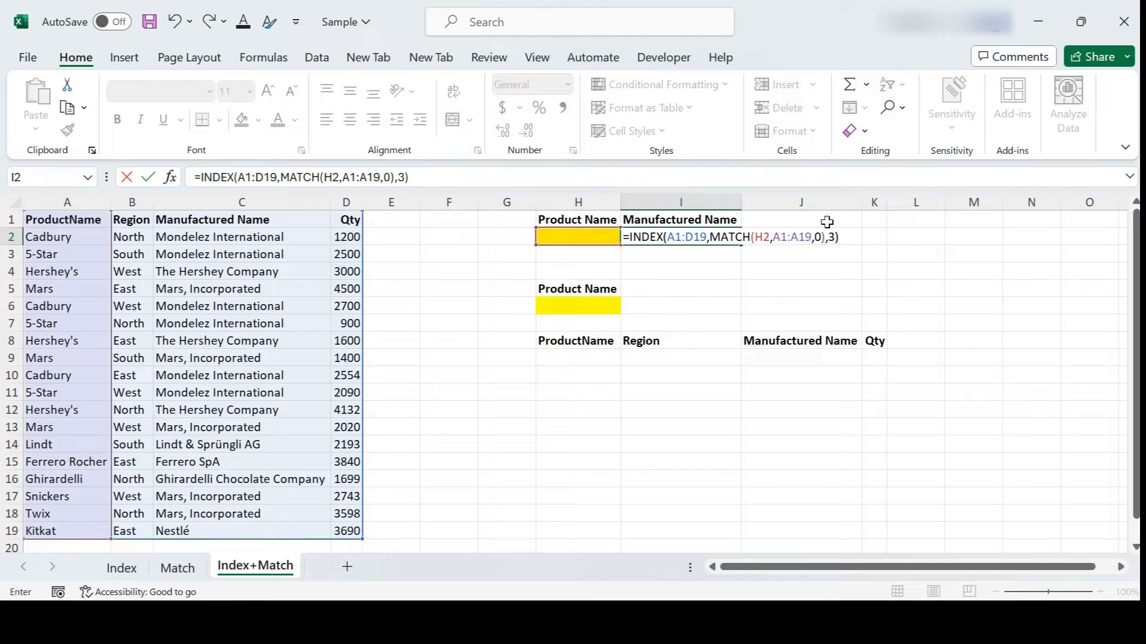
pyautogui.press('Return')
# Step: Test the lookup with Mars in H2, which returns Mars, Incorporated in I2
pyautogui.click(577, 236)
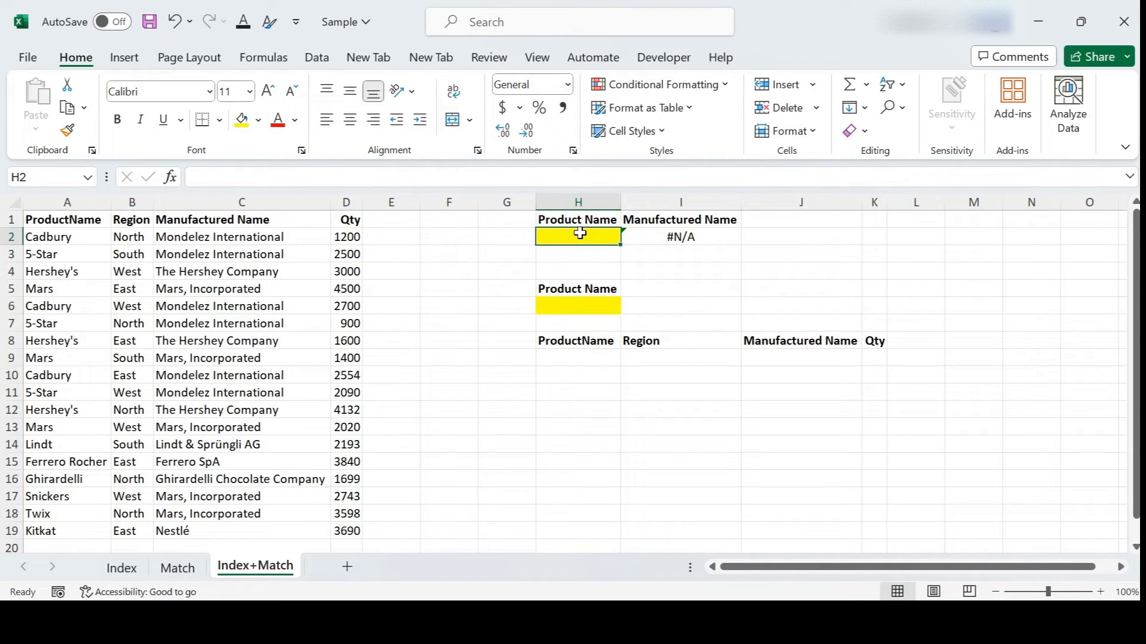
pyautogui.write('Mar')
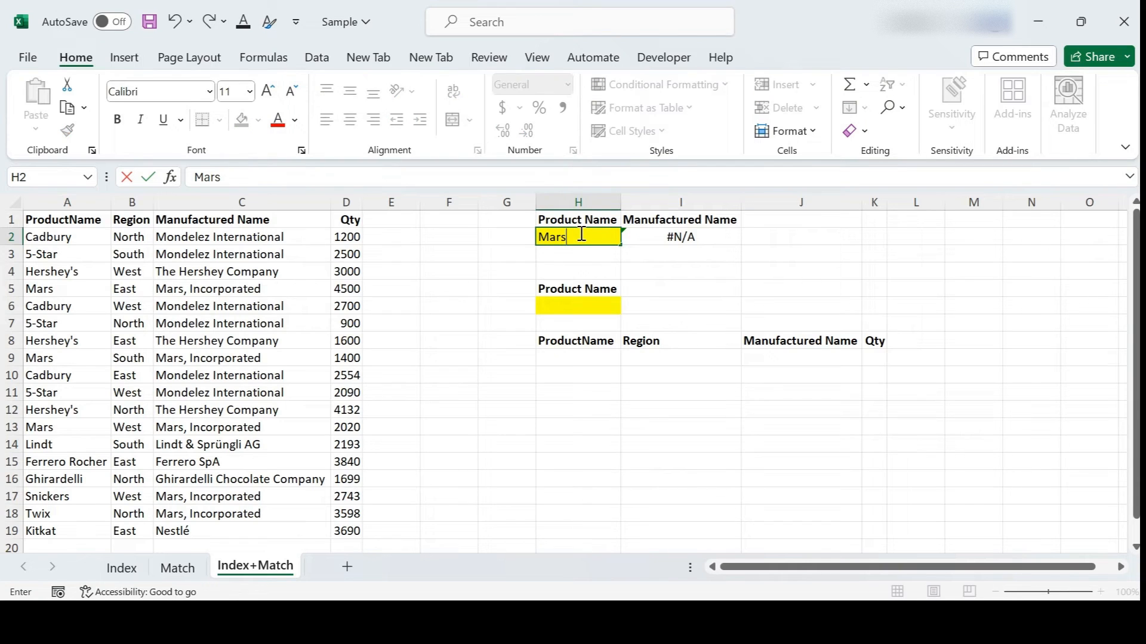
pyautogui.write('s')
pyautogui.press('Return')
pyautogui.click(579, 234)
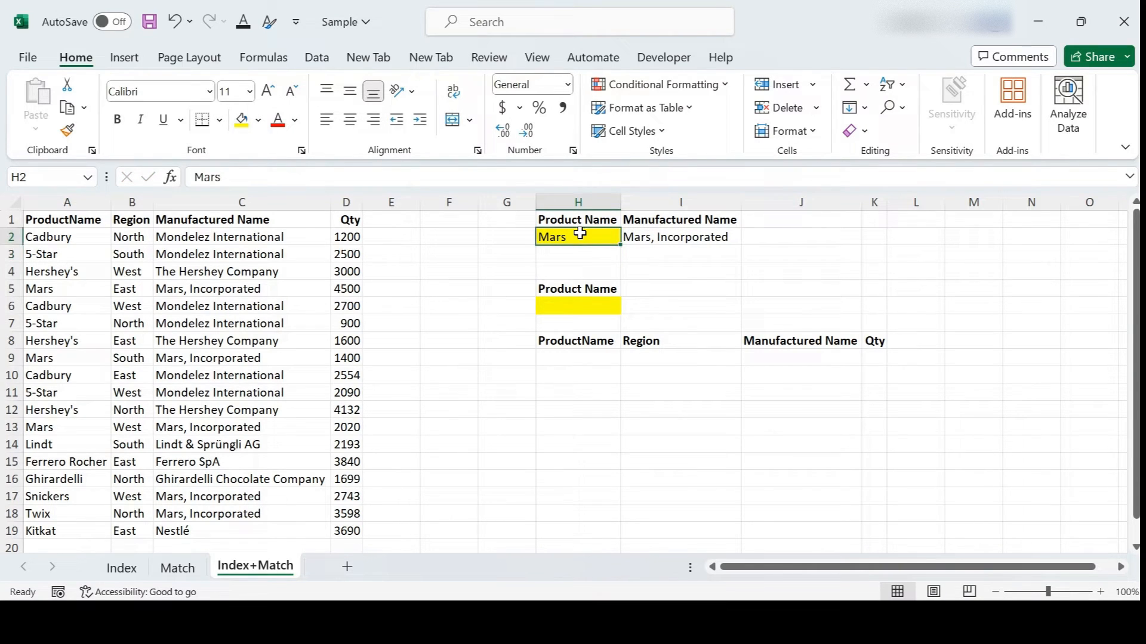
pyautogui.moveTo(60, 290); pyautogui.dragTo(176, 287)
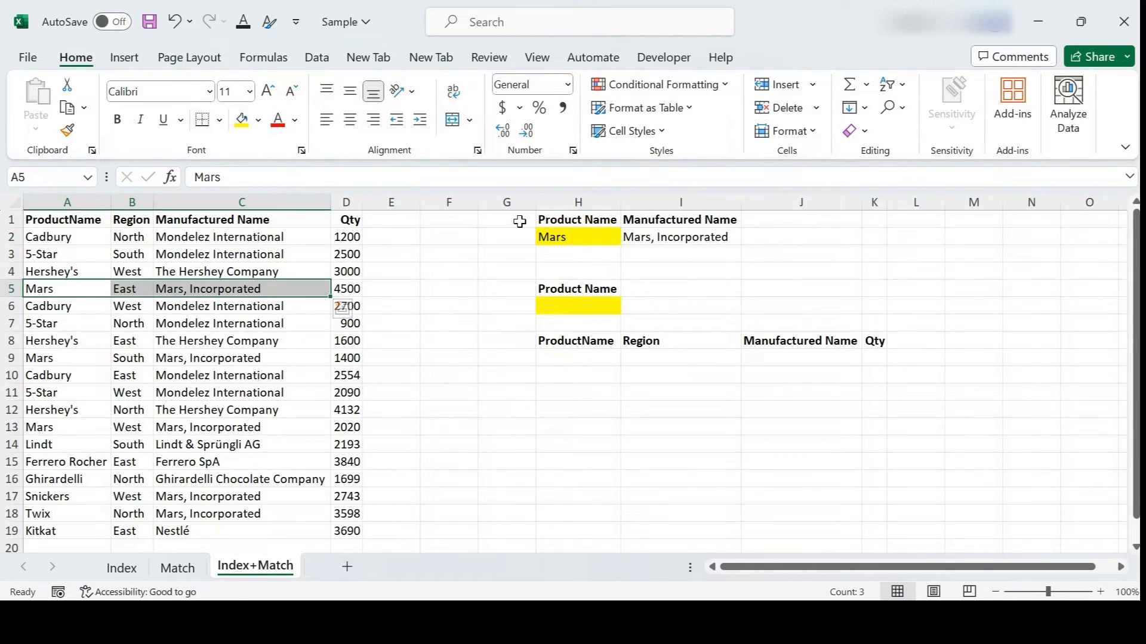
# Step: Replace H2 with Cadbury and confirm I2 returns Mondelez International
pyautogui.click(585, 233)
pyautogui.write('Cadbury')
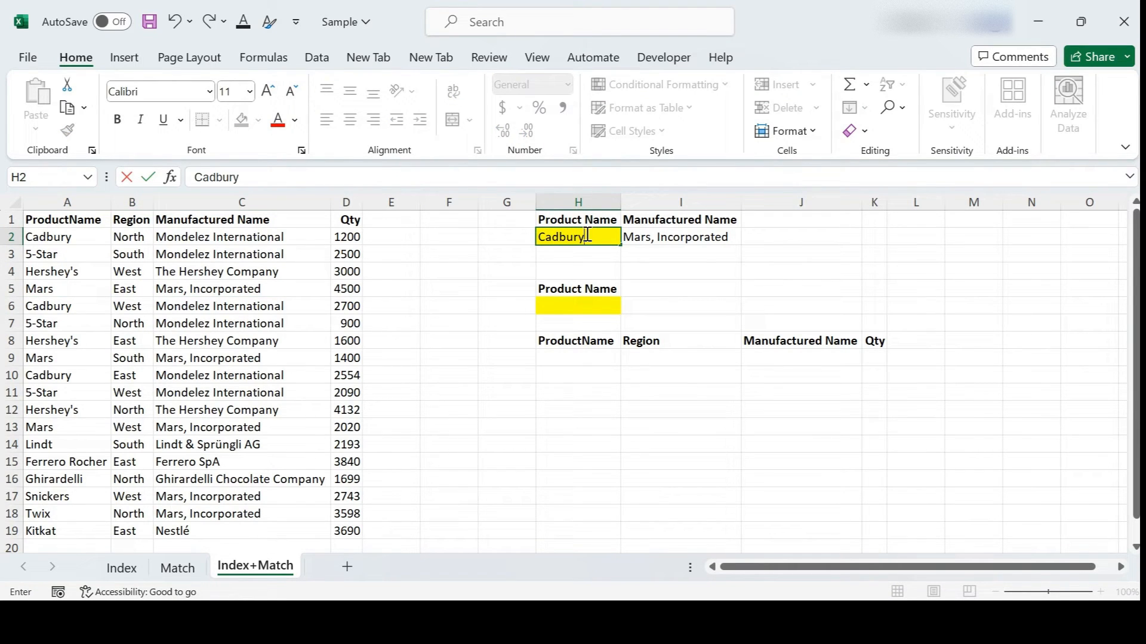
pyautogui.click(668, 239)
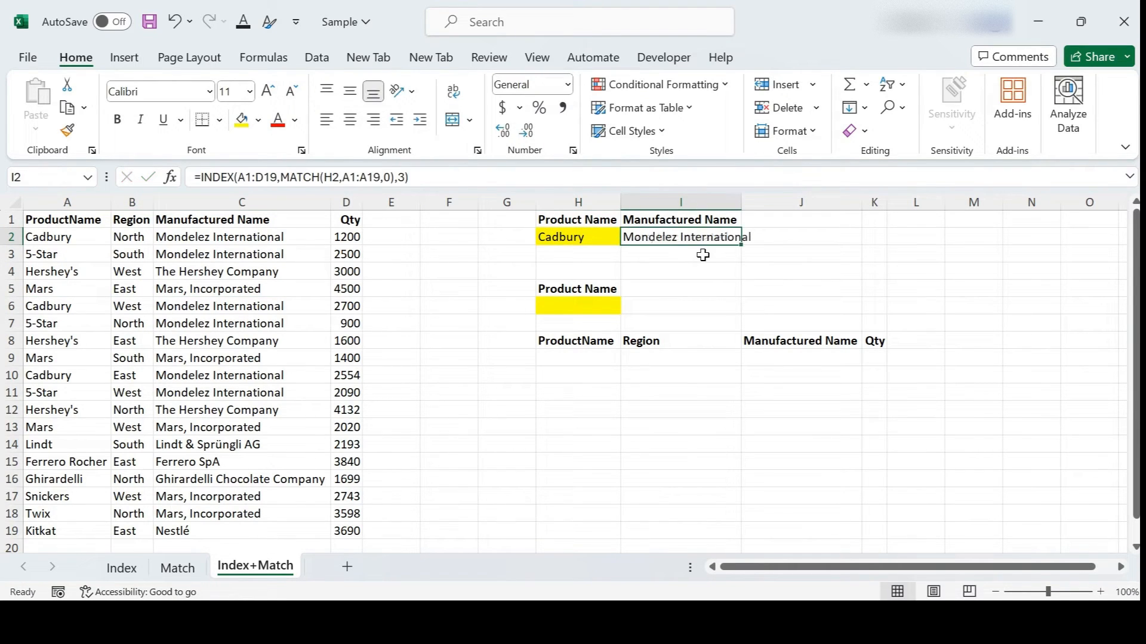
pyautogui.click(668, 250)
pyautogui.click(668, 239)
pyautogui.click(260, 234)
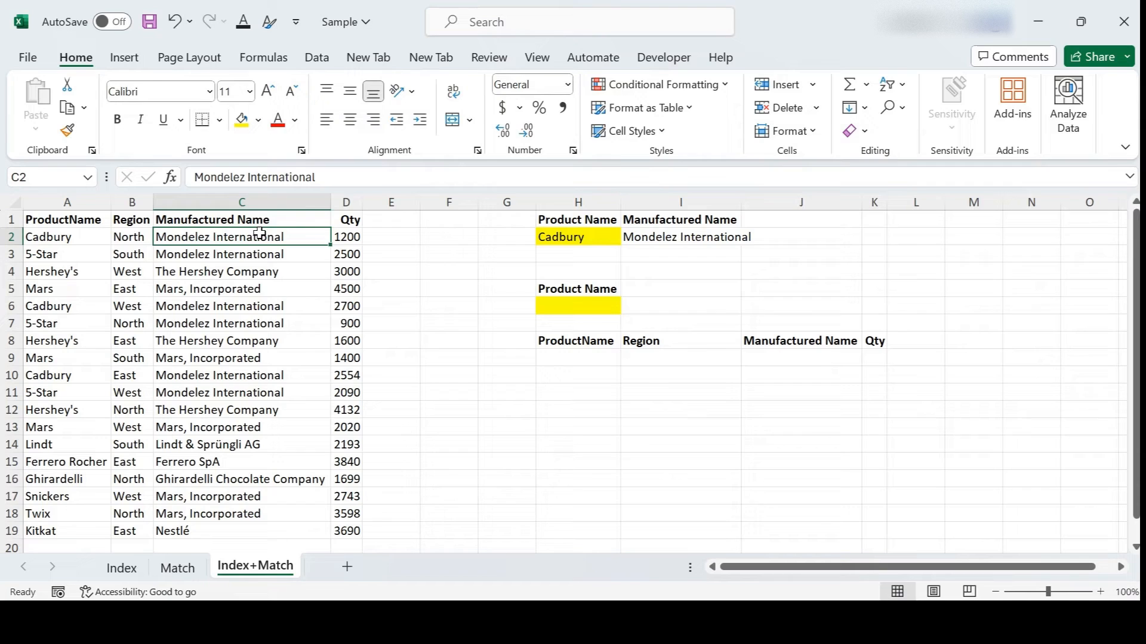
pyautogui.click(676, 220)
pyautogui.click(666, 239)
pyautogui.click(605, 307)
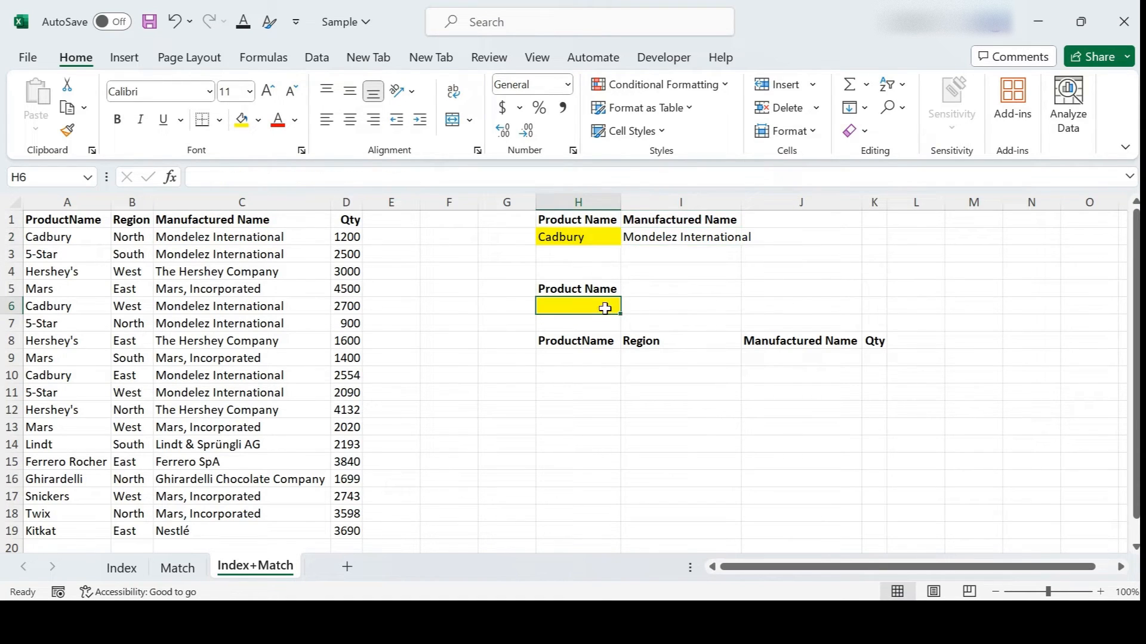
# Step: In H9, begin an INDEX formula over the whole table A1:D19
pyautogui.click(577, 360)
pyautogui.click(576, 382)
pyautogui.click(578, 357)
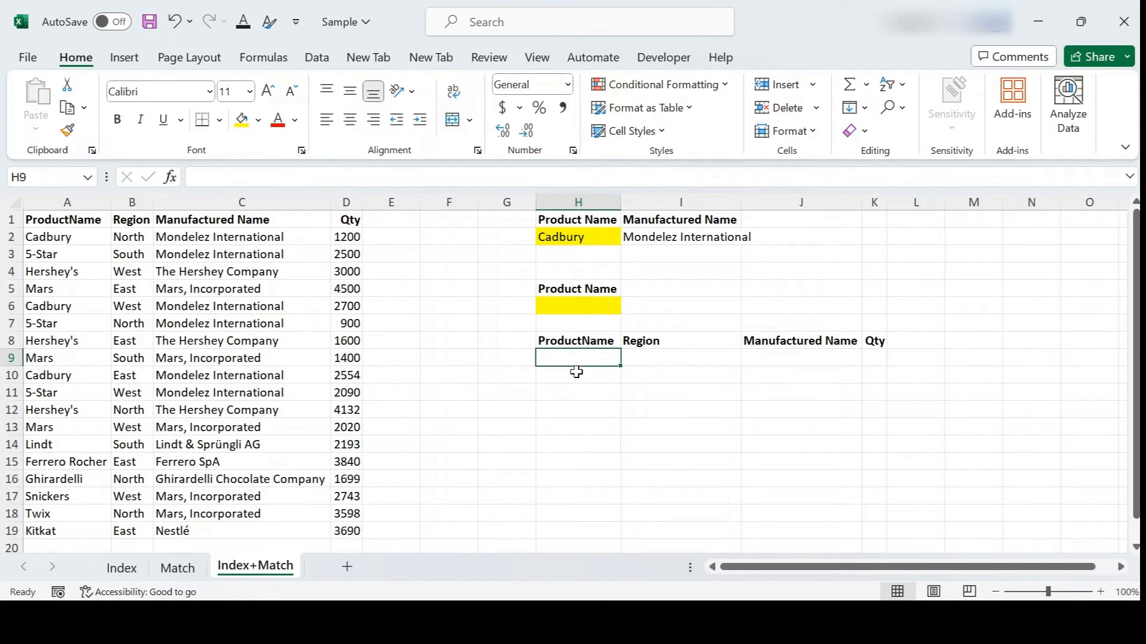
pyautogui.click(657, 237)
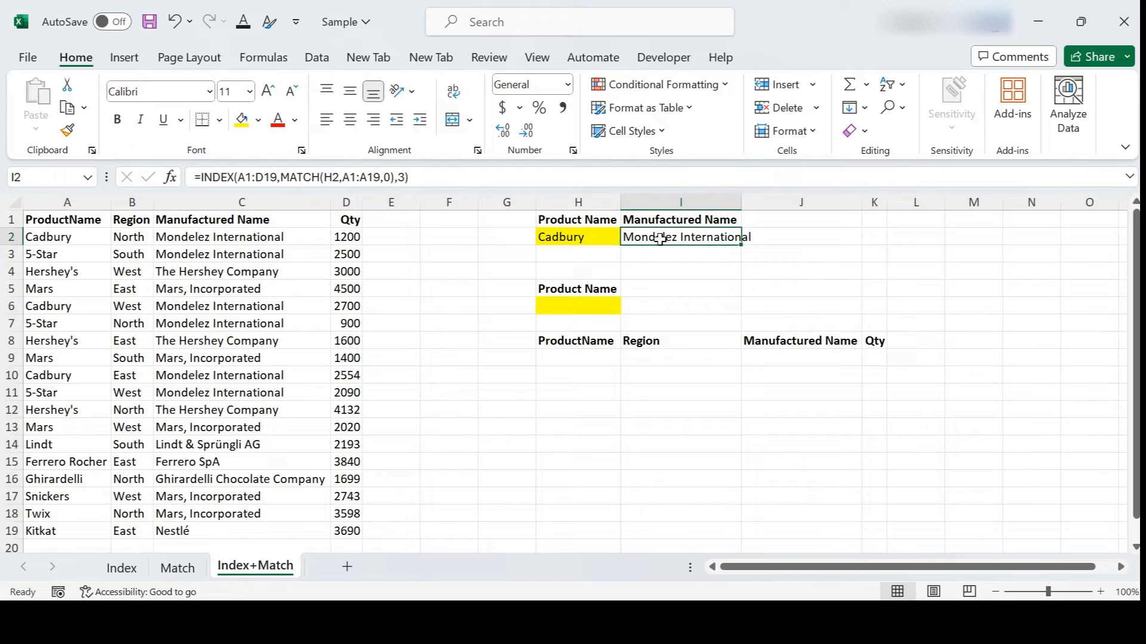
pyautogui.click(586, 360)
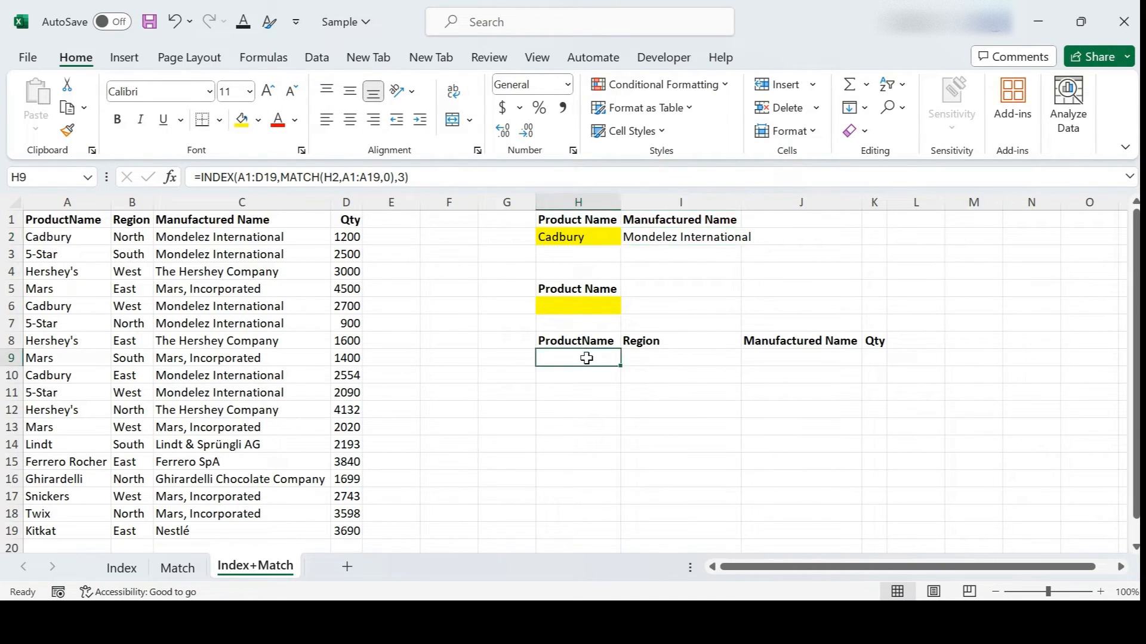
pyautogui.click(568, 375)
pyautogui.click(573, 358)
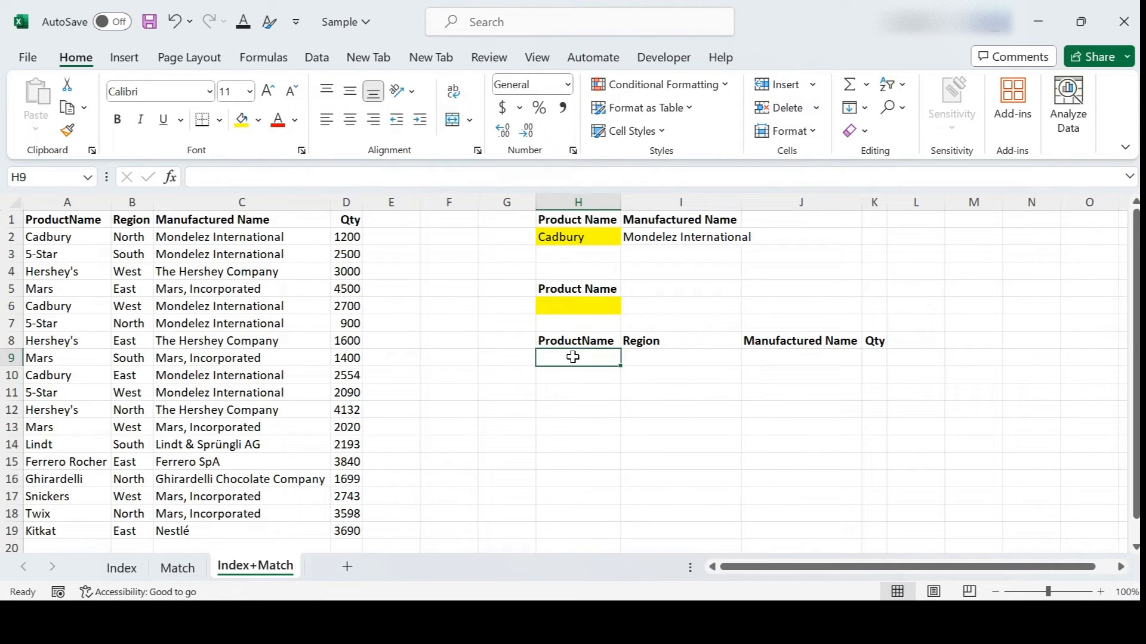
pyautogui.write('=Inde')
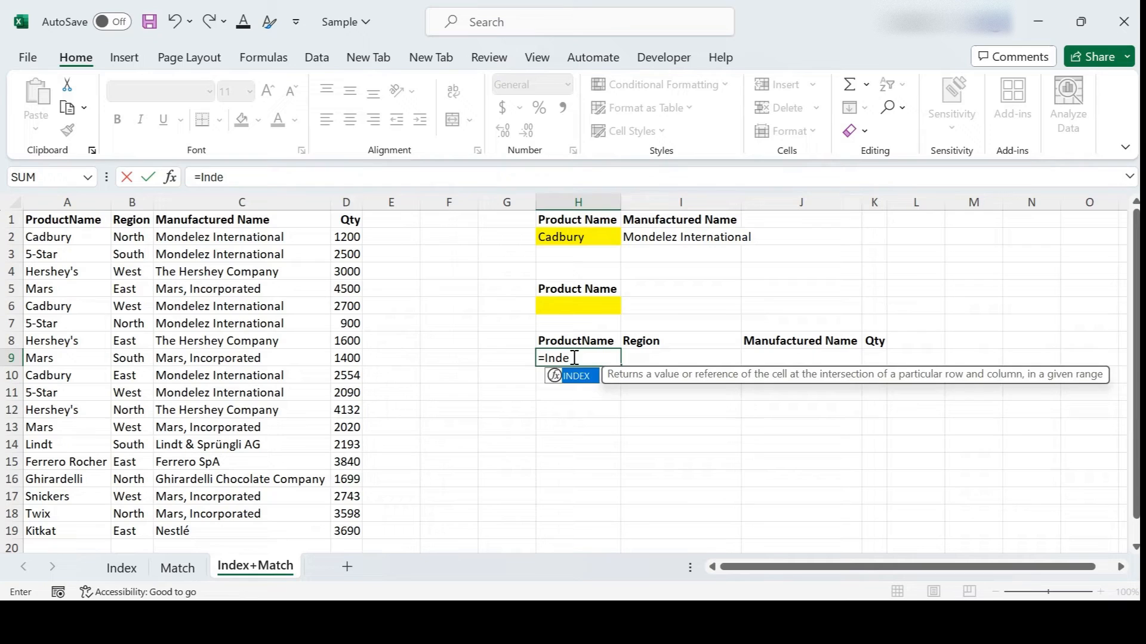
pyautogui.press('Tab')
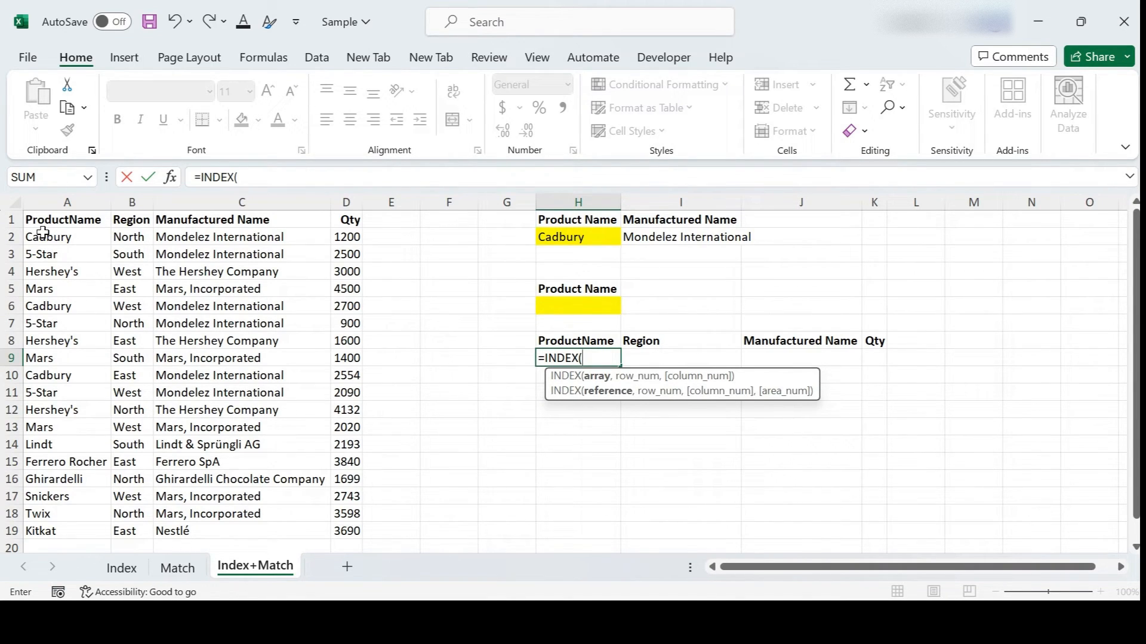
pyautogui.moveTo(43, 222); pyautogui.dragTo(340, 531)
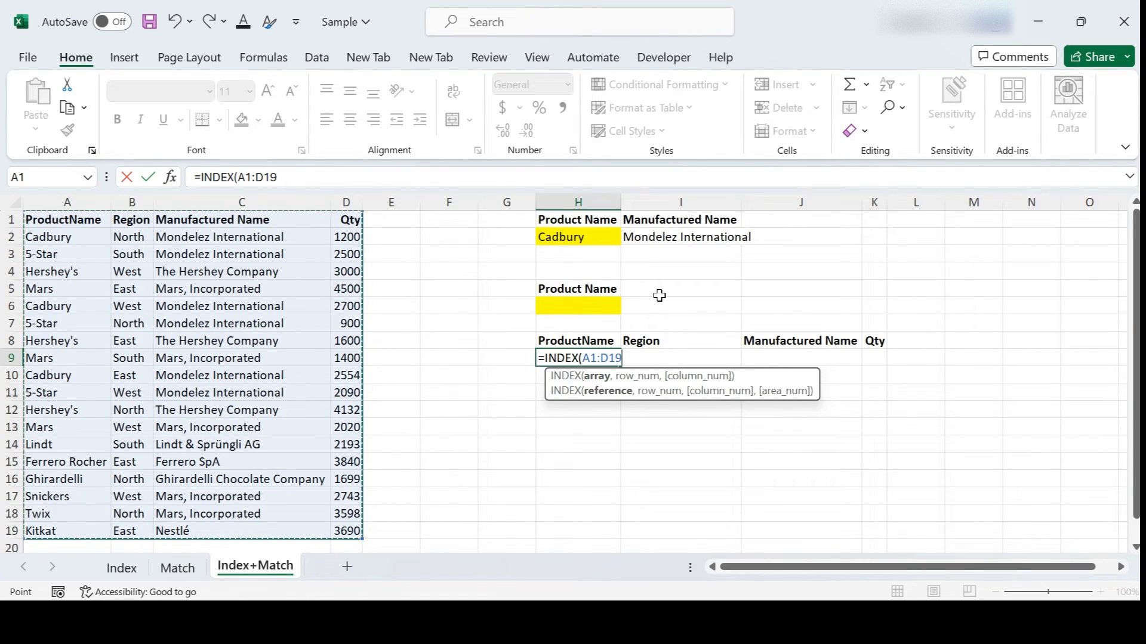
# Step: Finish it with MATCH(H6,A1:A19,0) as the row and an empty column argument
pyautogui.write(',')
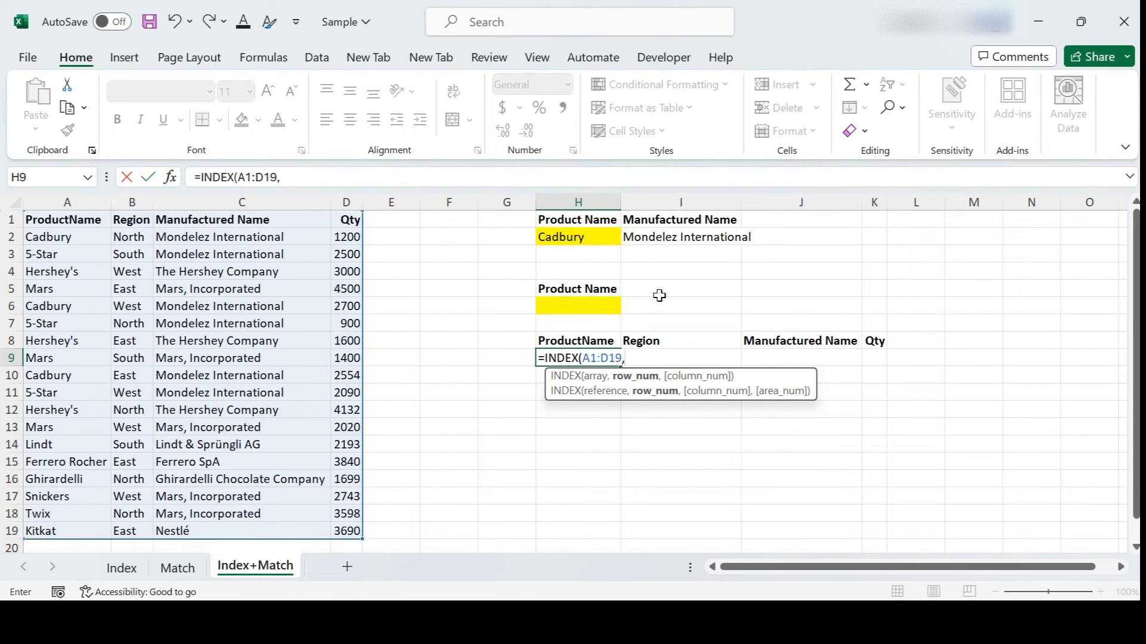
pyautogui.write('mat')
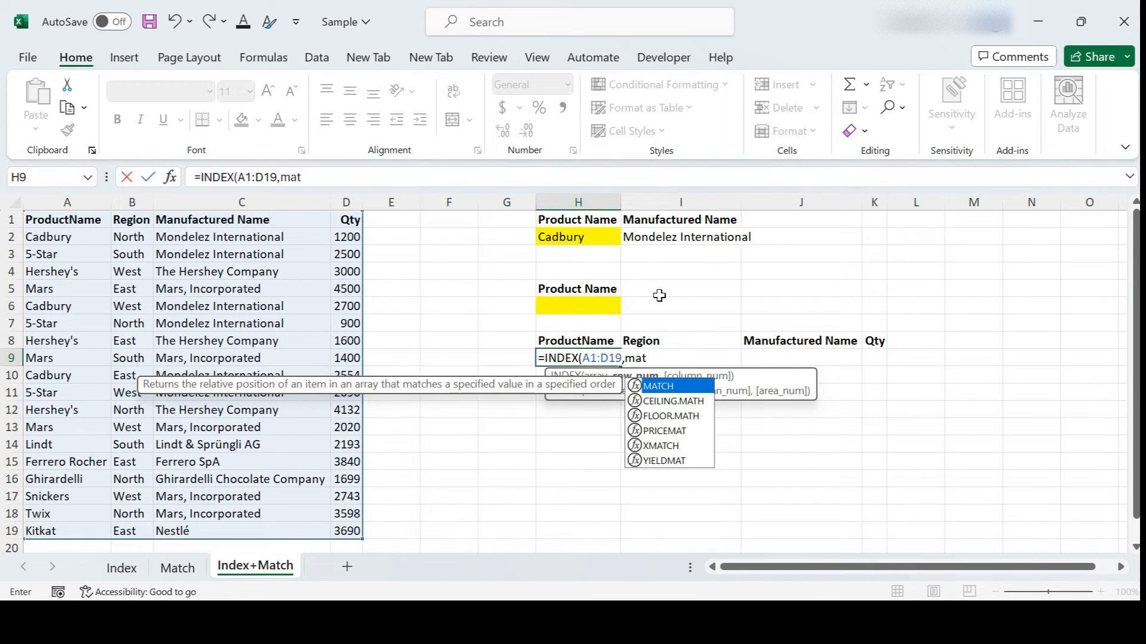
pyautogui.press('Tab')
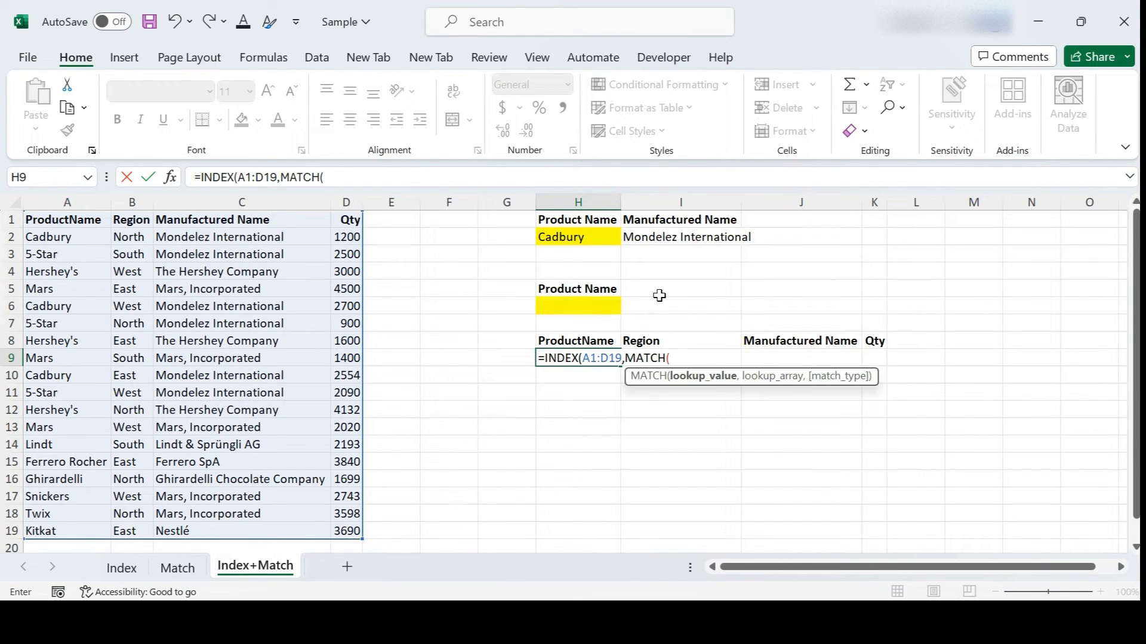
pyautogui.click(573, 309)
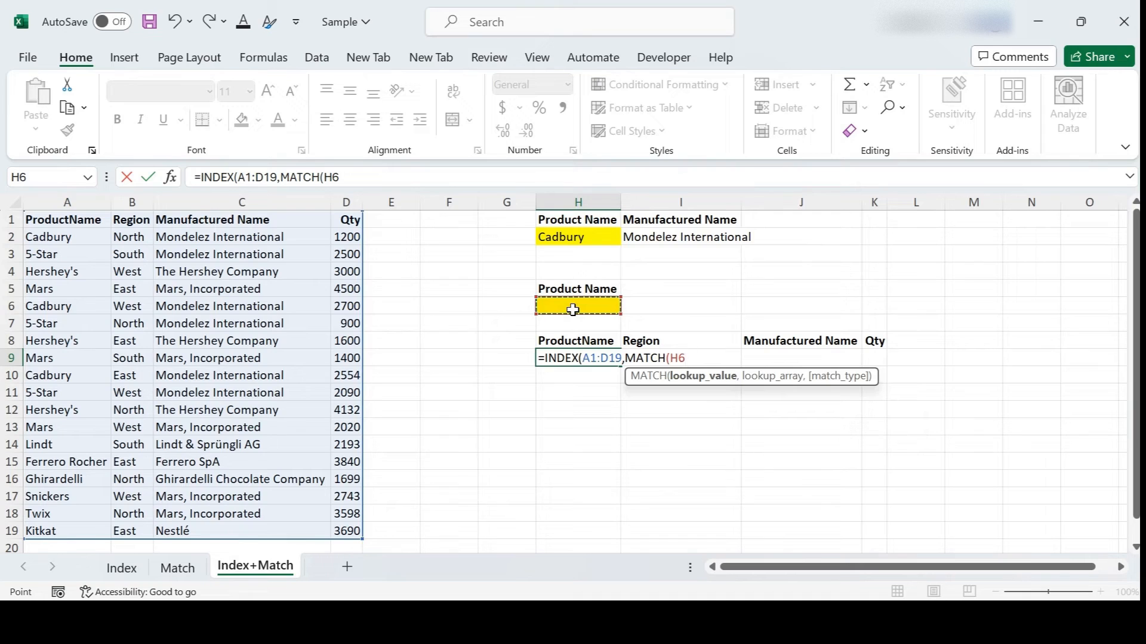
pyautogui.write(',')
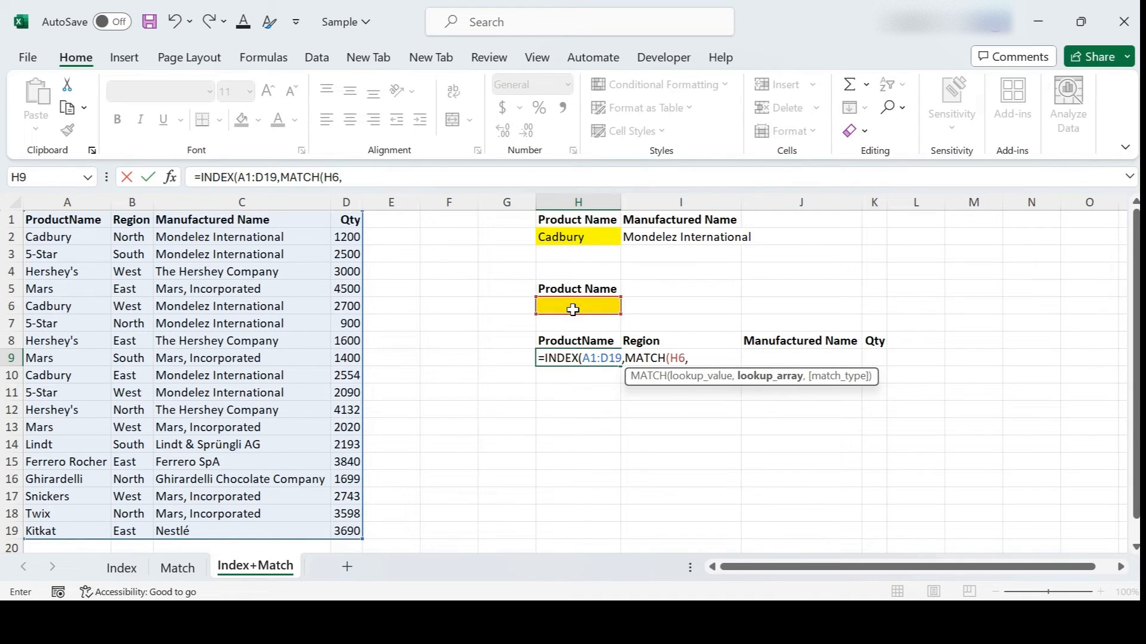
pyautogui.moveTo(60, 220); pyautogui.dragTo(74, 530)
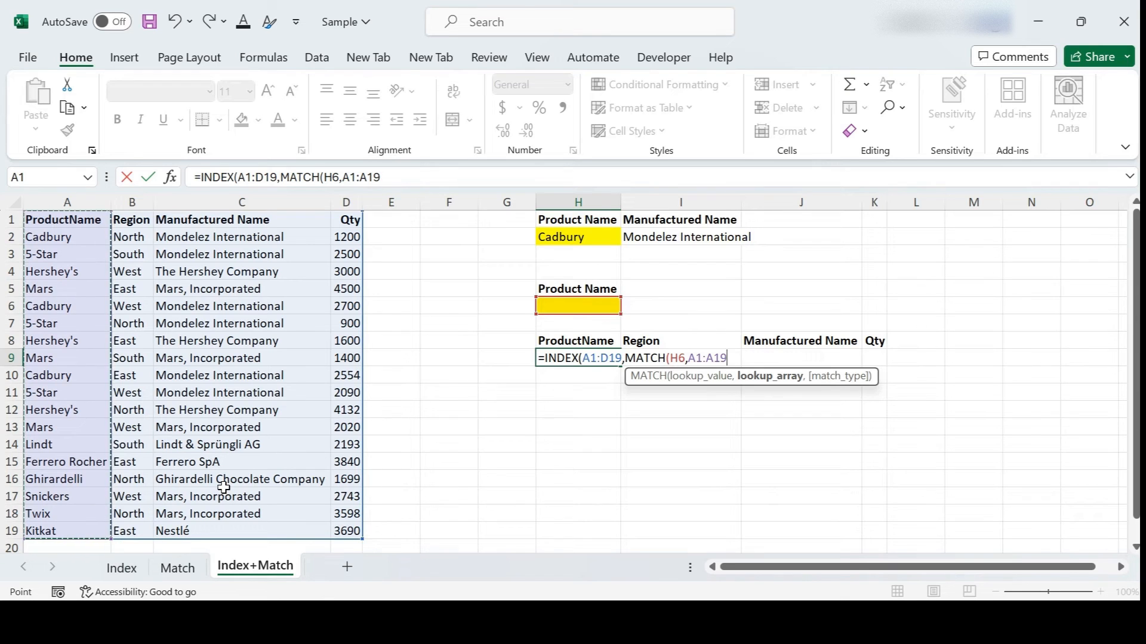
pyautogui.write(',')
pyautogui.write('0')
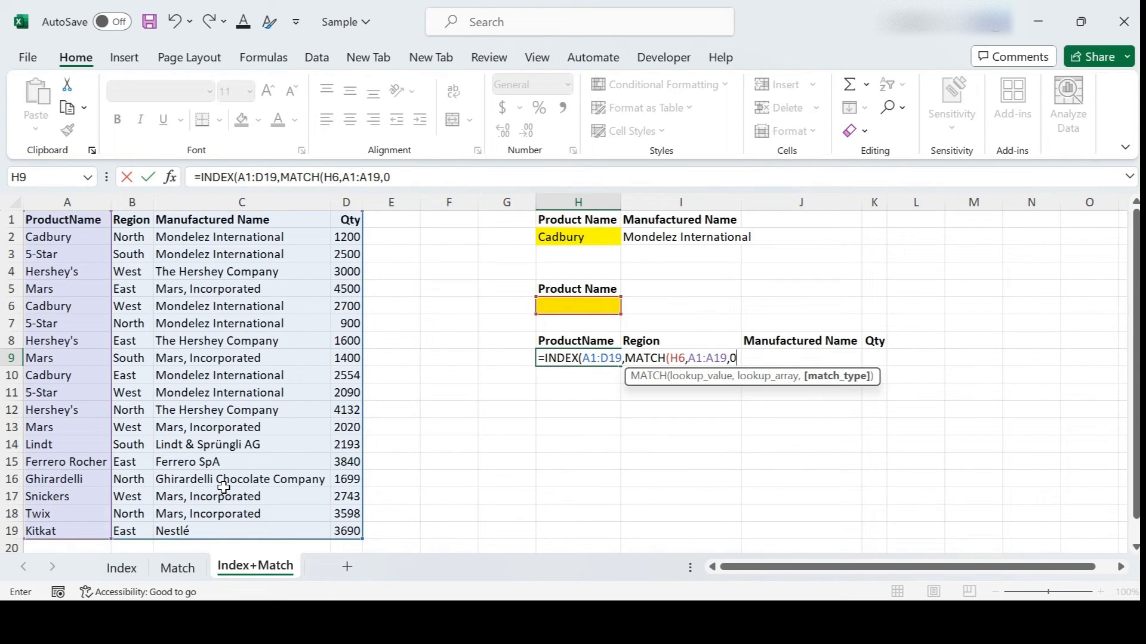
pyautogui.write(')')
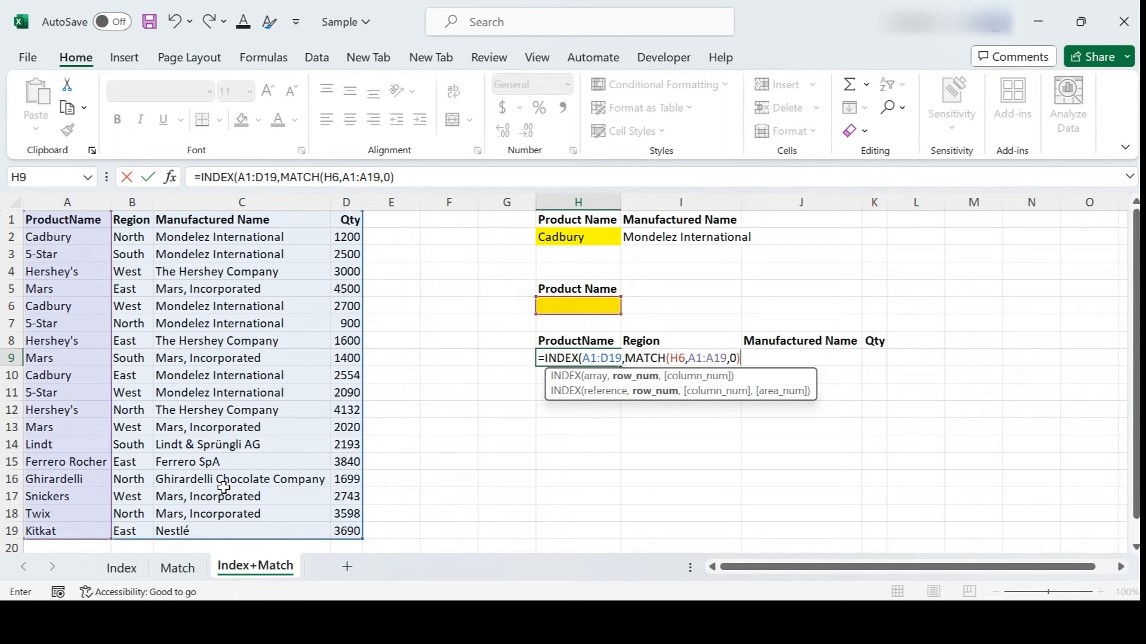
pyautogui.write(',')
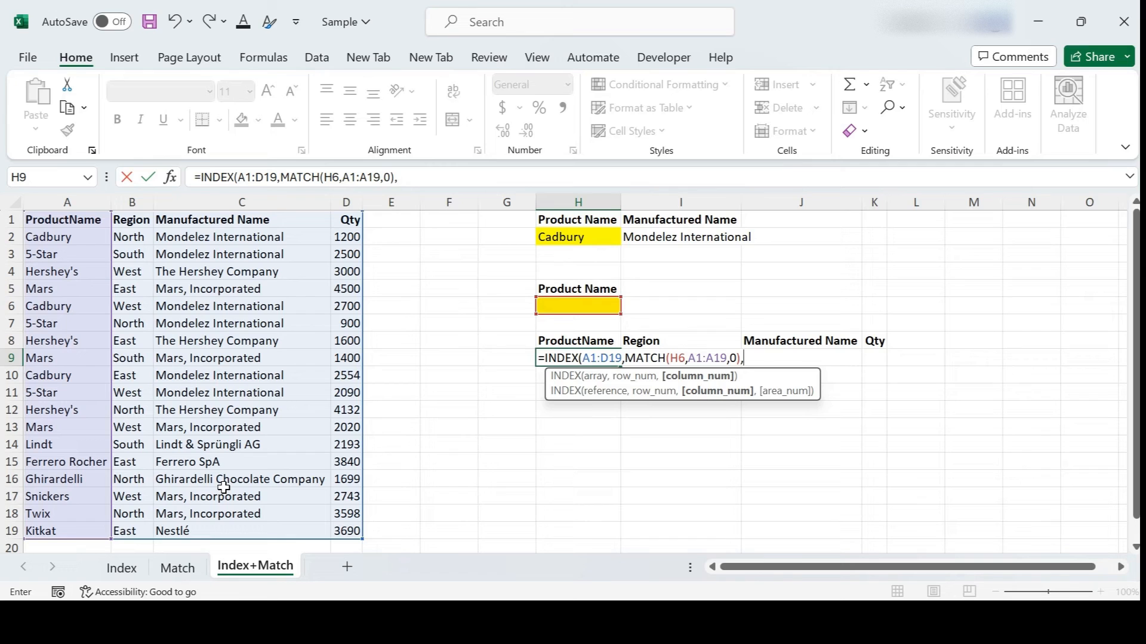
pyautogui.write(')')
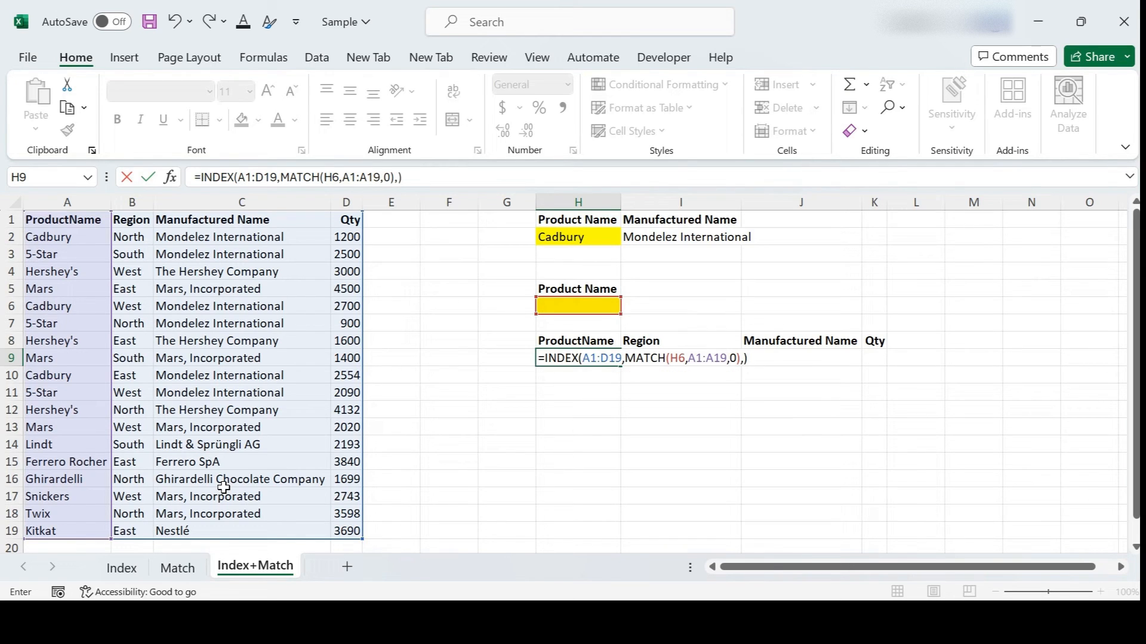
pyautogui.press('Return')
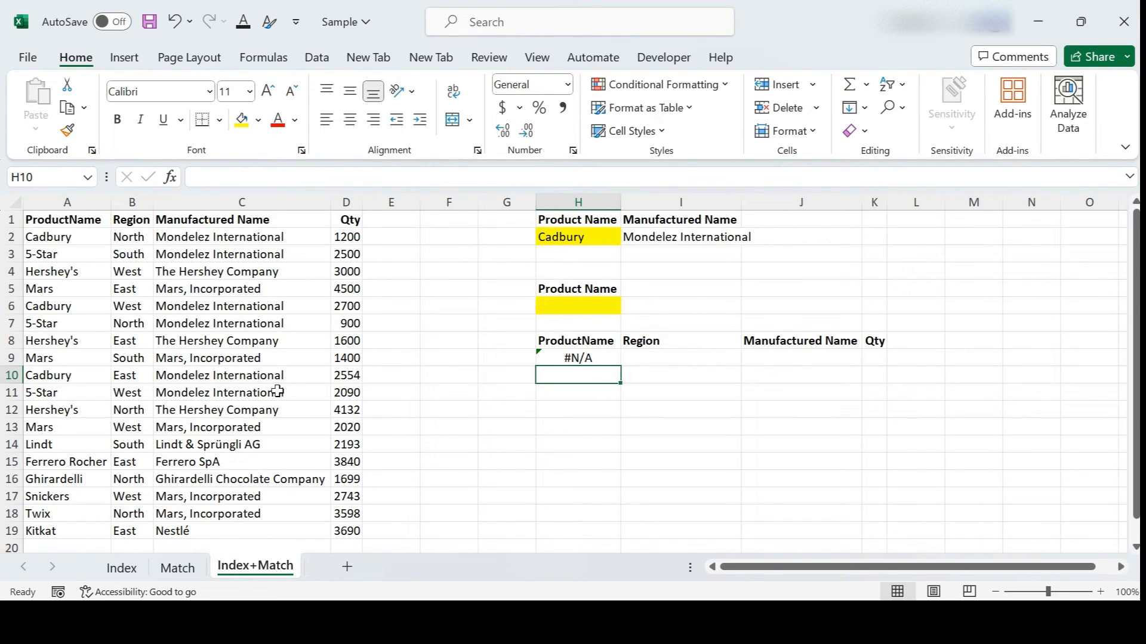
# Step: Test with Mars in H6 and confirm the result fills row 9 from H9 across
pyautogui.click(585, 307)
pyautogui.click(577, 358)
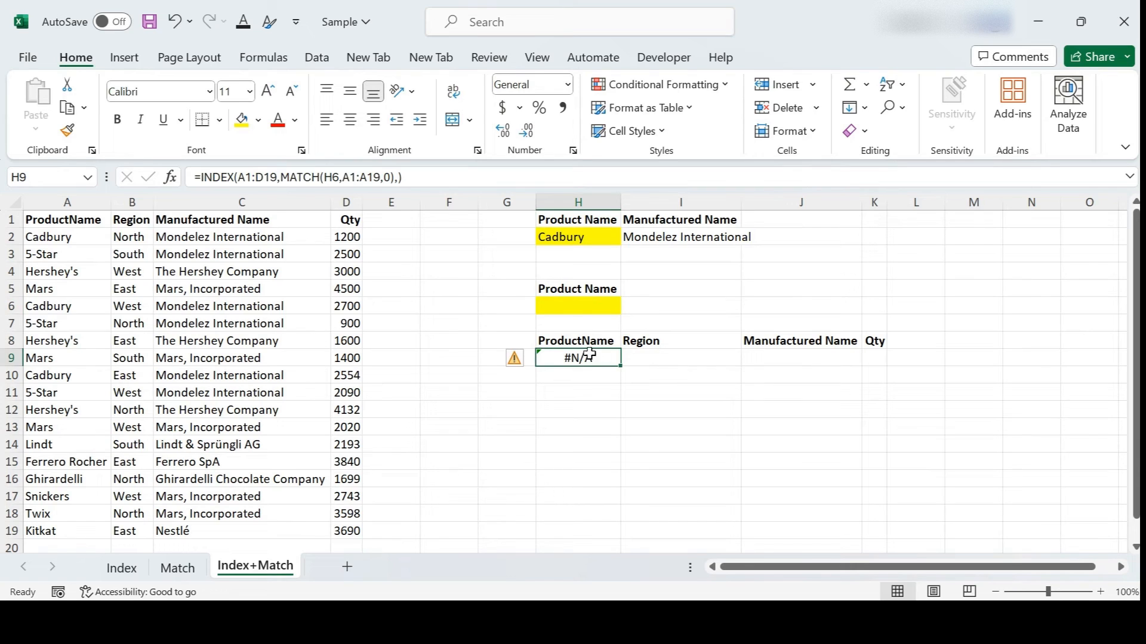
pyautogui.click(598, 307)
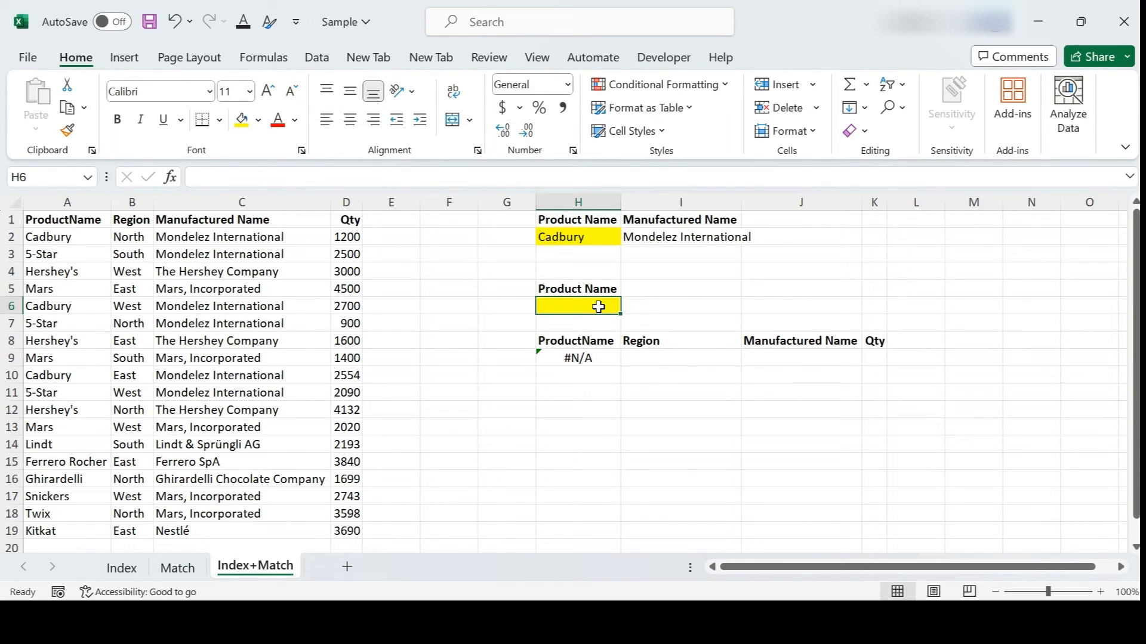
pyautogui.write('Ma')
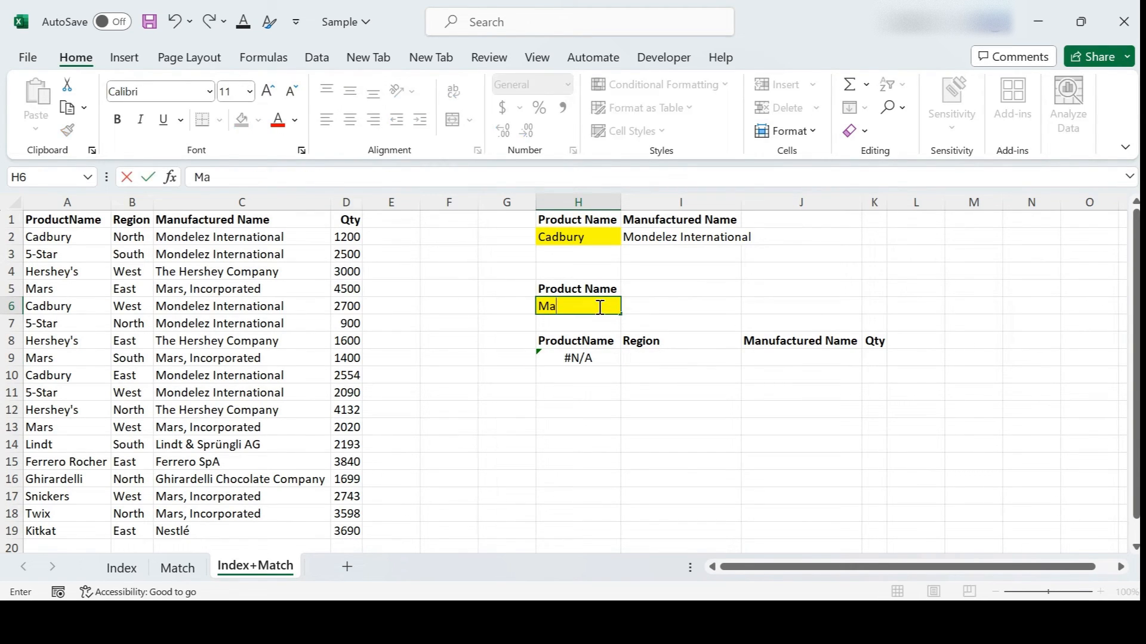
pyautogui.write('rs')
pyautogui.press('Return')
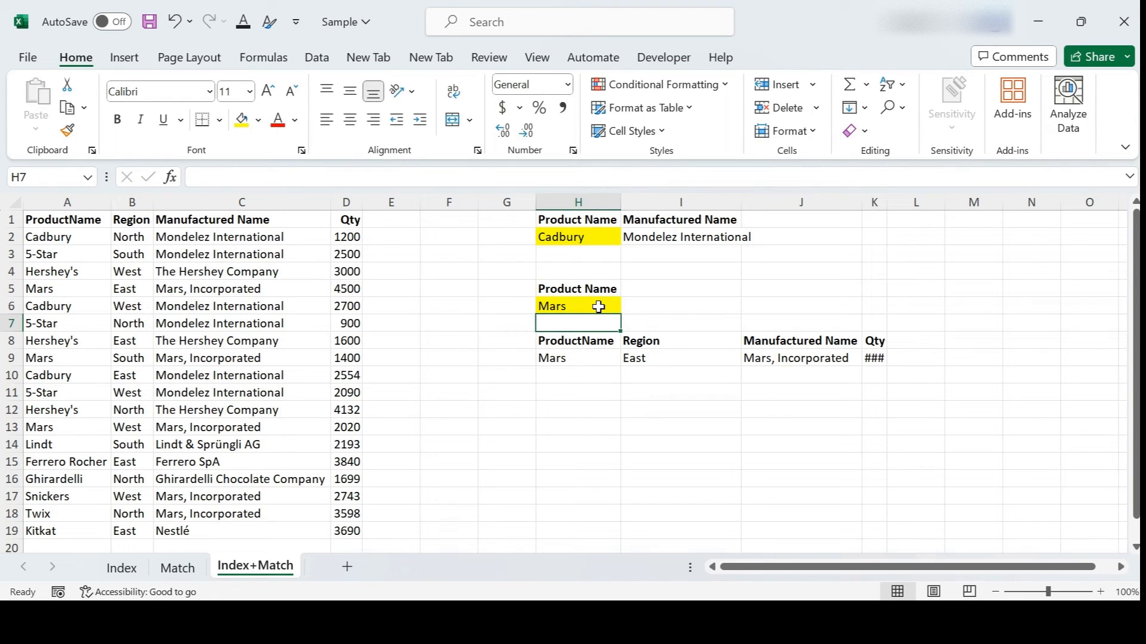
pyautogui.moveTo(567, 358); pyautogui.dragTo(801, 358)
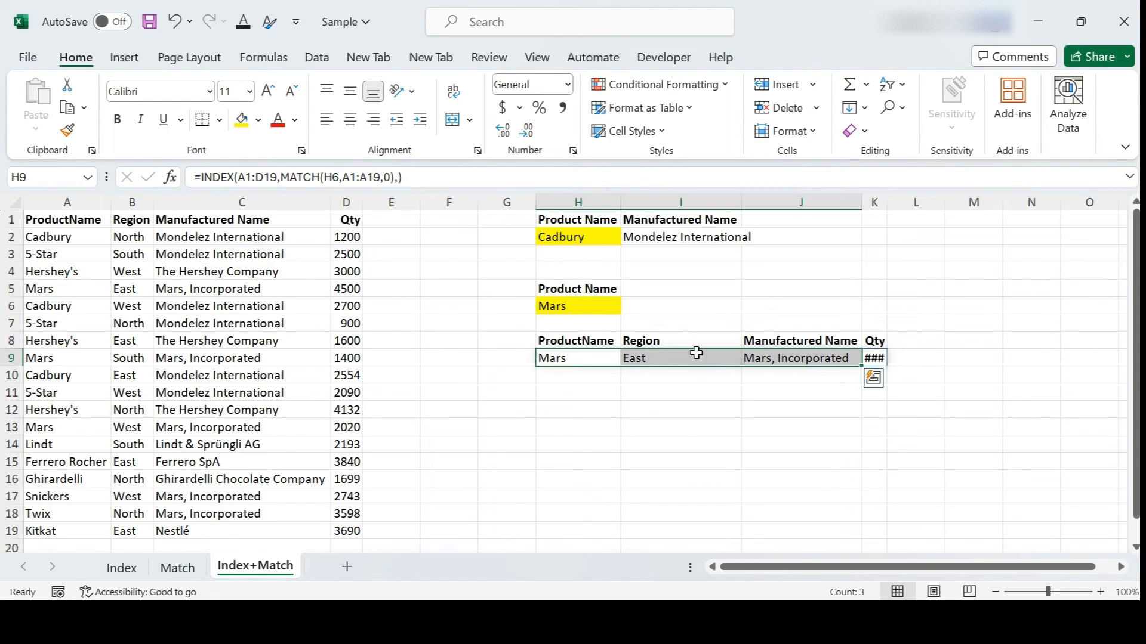
# Step: Change H6 to Cadbury and widen column K so Qty 1200 displays
pyautogui.click(579, 306)
pyautogui.write('Cadbury')
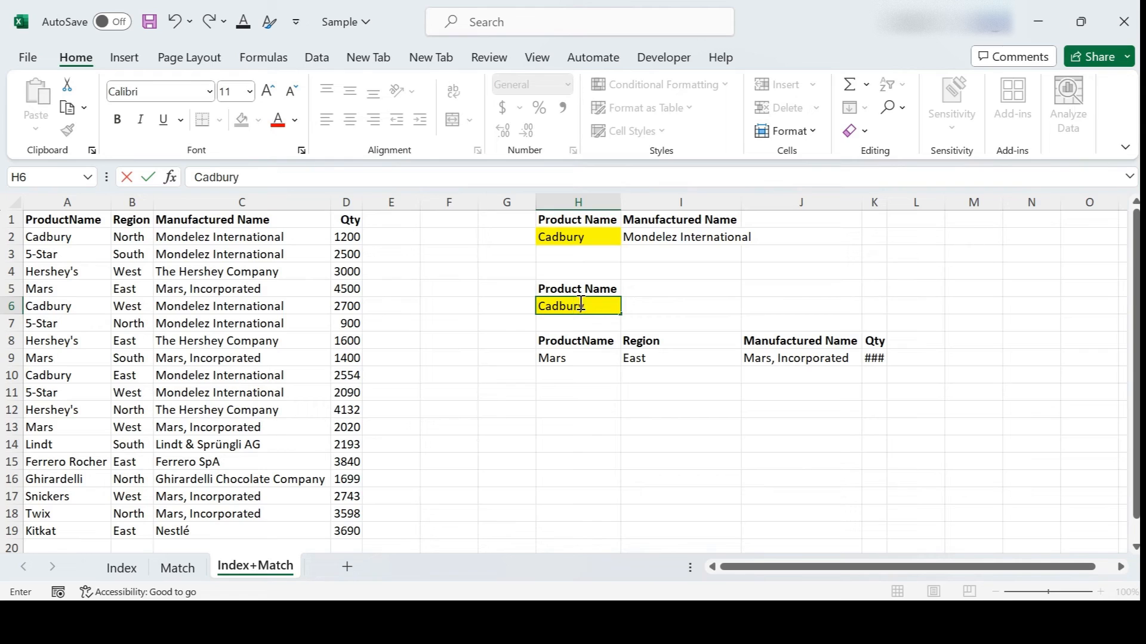
pyautogui.press('Return')
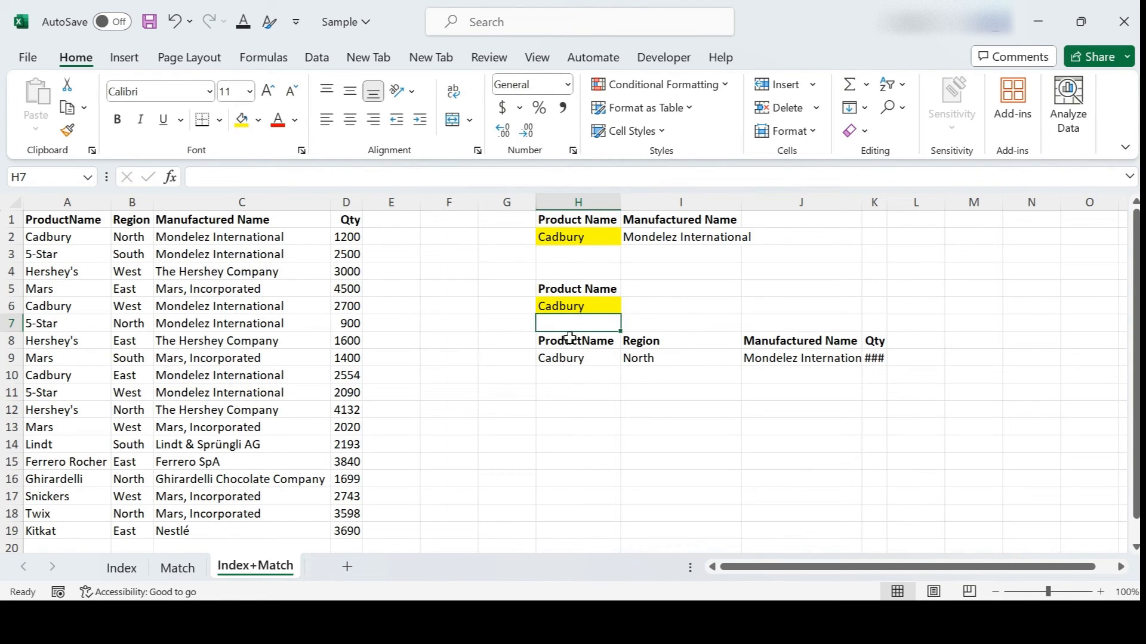
pyautogui.click(561, 358)
pyautogui.moveTo(887, 202); pyautogui.dragTo(892, 203)
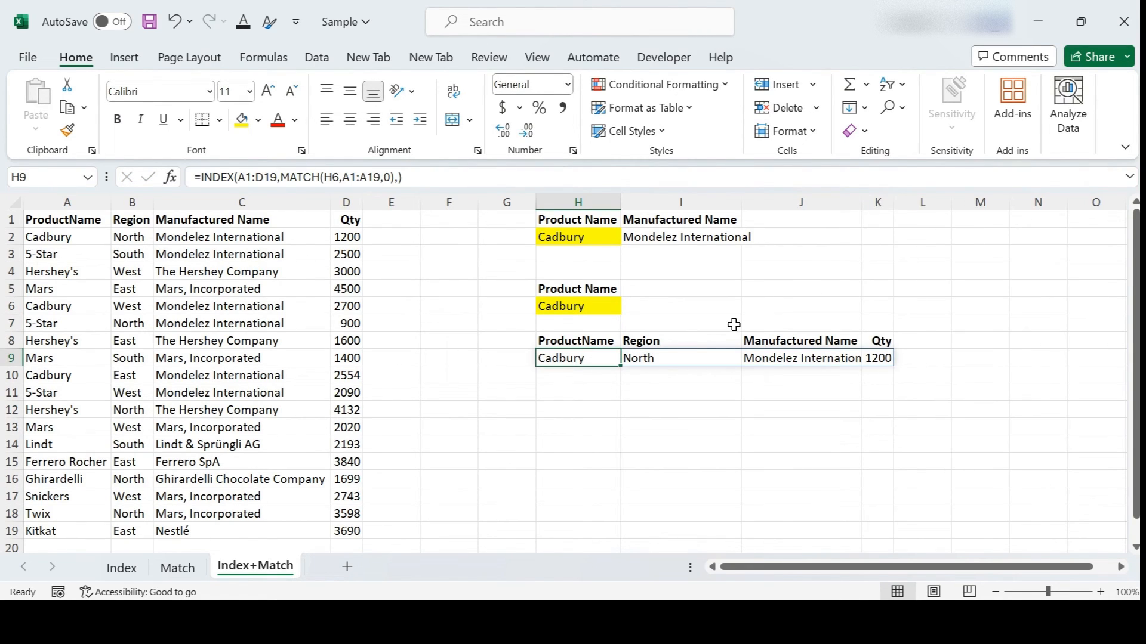
pyautogui.click(733, 324)
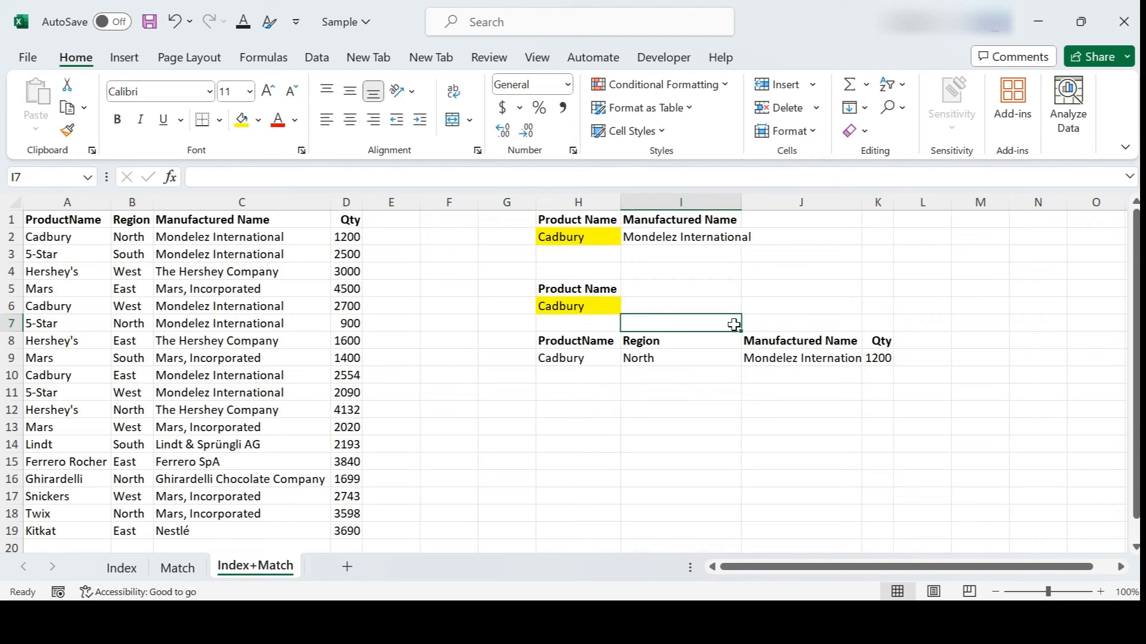